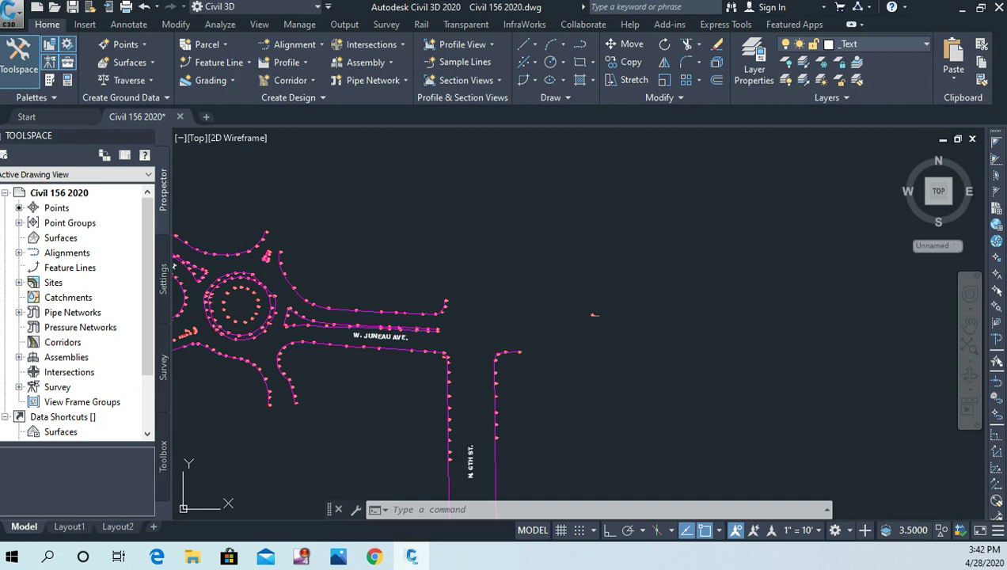
# - Examine the curb feature lines around the roundabout and along W. Juneau Ave., N. 6th St., W. Highland Ave. and W. State St
pyautogui.moveTo(378, 260)
pyautogui.mouseDown(button='middle')
pyautogui.moveTo(467, 234)
pyautogui.moveTo(500, 205)
pyautogui.mouseUp(button='middle')
pyautogui.scroll(-1, 500, 207)
pyautogui.scroll(-1, 509, 232)
pyautogui.moveTo(513, 306); pyautogui.dragTo(471, 281, button='middle')
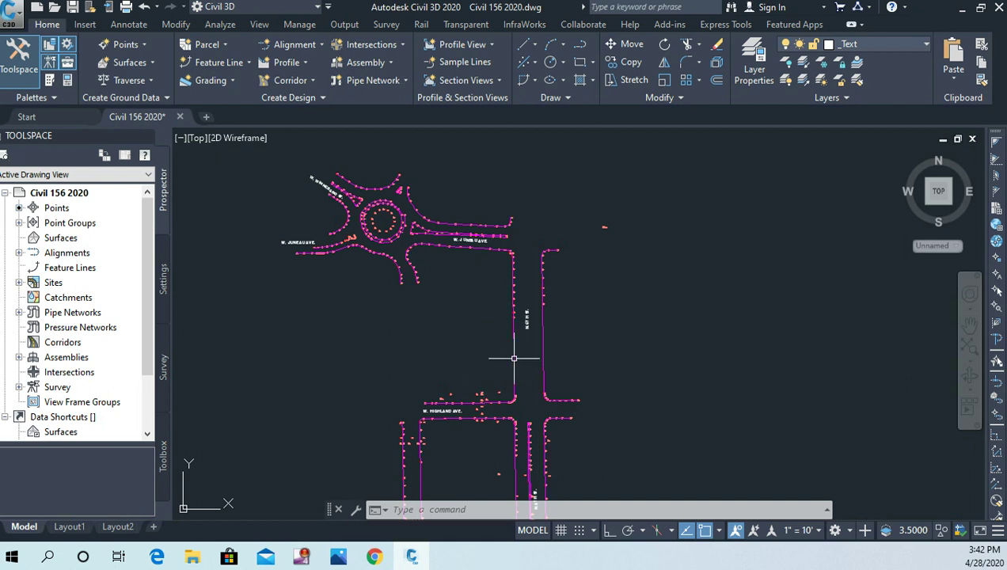
pyautogui.moveTo(514, 349)
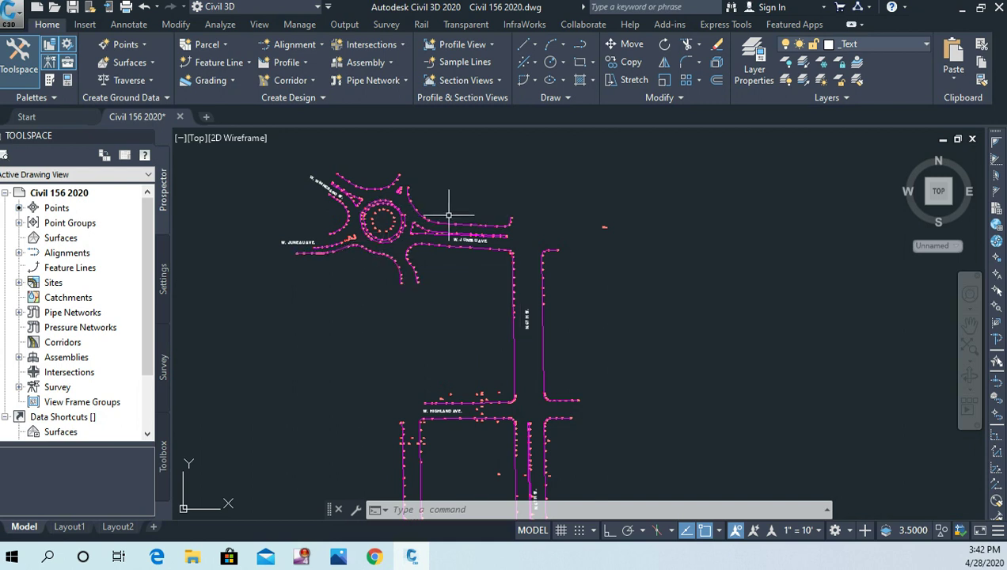
pyautogui.moveTo(704, 353)
pyautogui.mouseDown(button='middle')
pyautogui.moveTo(699, 187)
pyautogui.moveTo(665, 209)
pyautogui.mouseUp(button='middle')
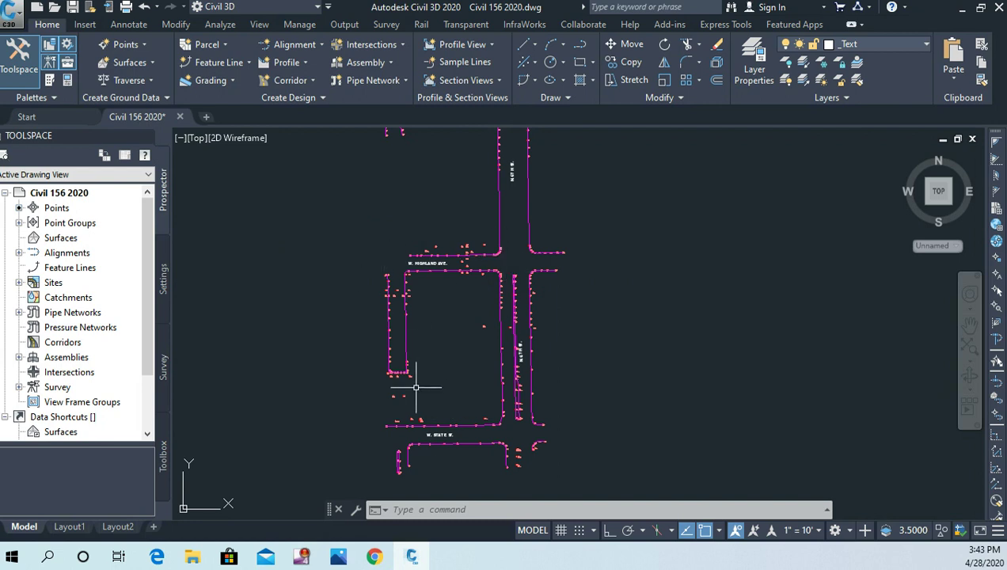
pyautogui.moveTo(675, 277)
pyautogui.mouseDown(button='middle')
pyautogui.moveTo(613, 352)
pyautogui.moveTo(609, 328)
pyautogui.moveTo(591, 392)
pyautogui.moveTo(589, 465)
pyautogui.mouseUp(button='middle')
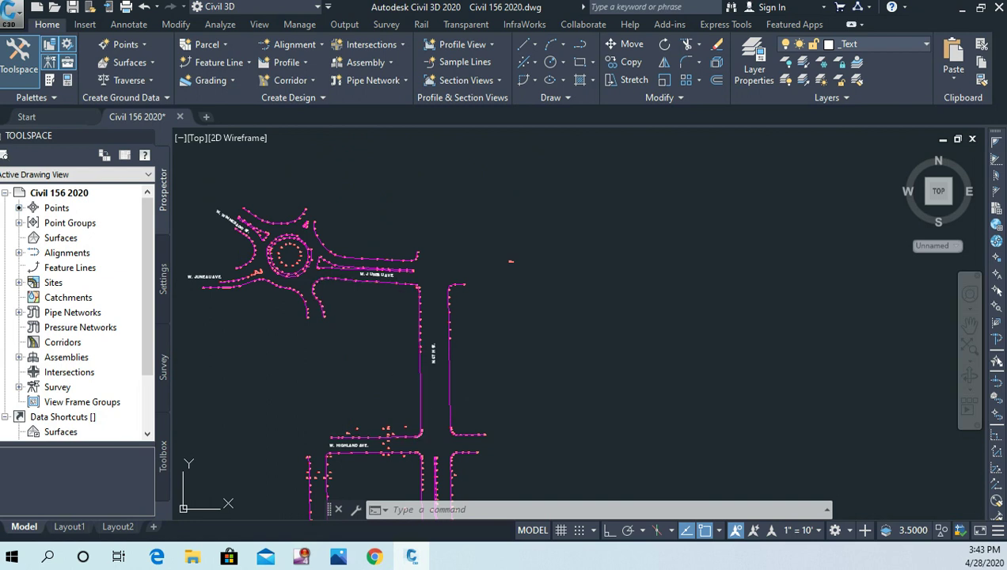
pyautogui.click(422, 381)
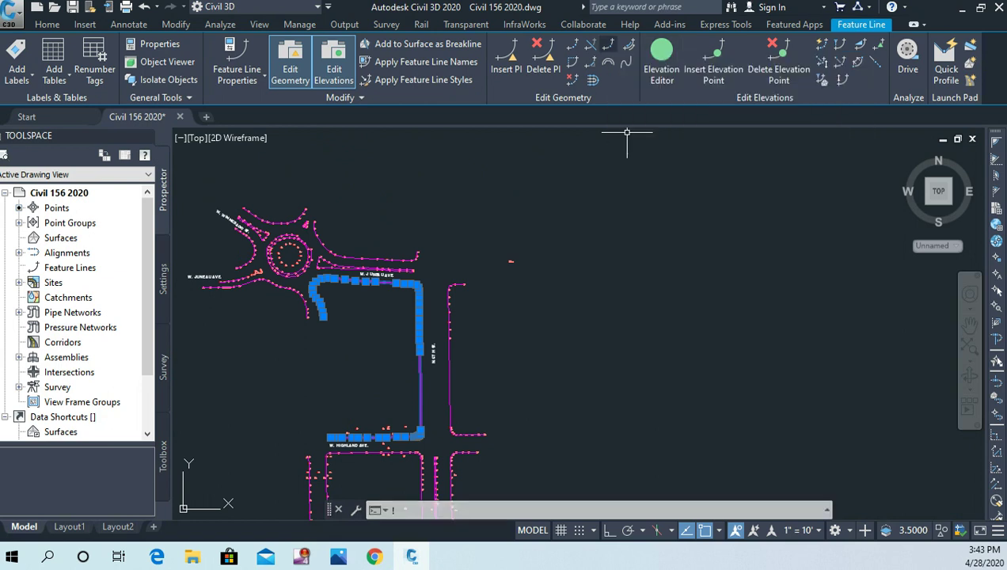
pyautogui.press('Escape')
pyautogui.press('Escape')
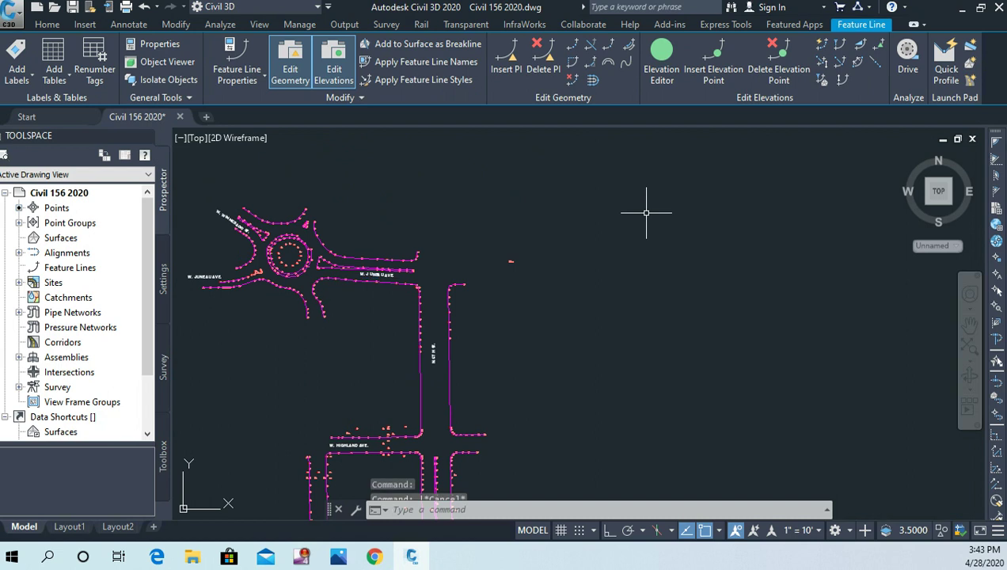
pyautogui.press('Escape')
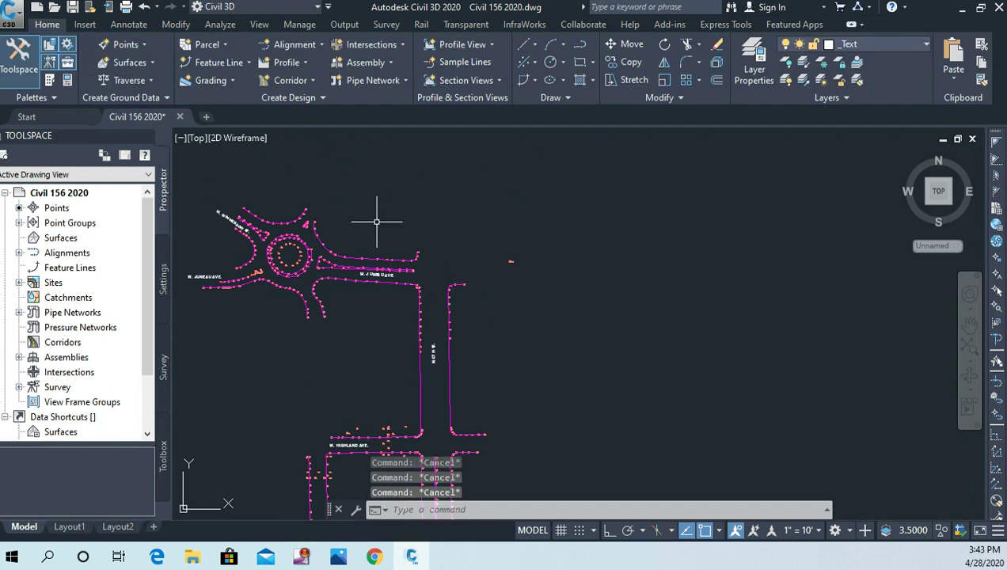
# - Smooth the curb feature line along the north side of W. Juneau Ave., between the roundabout and N. 6th St
pyautogui.scroll(3, 378, 250)
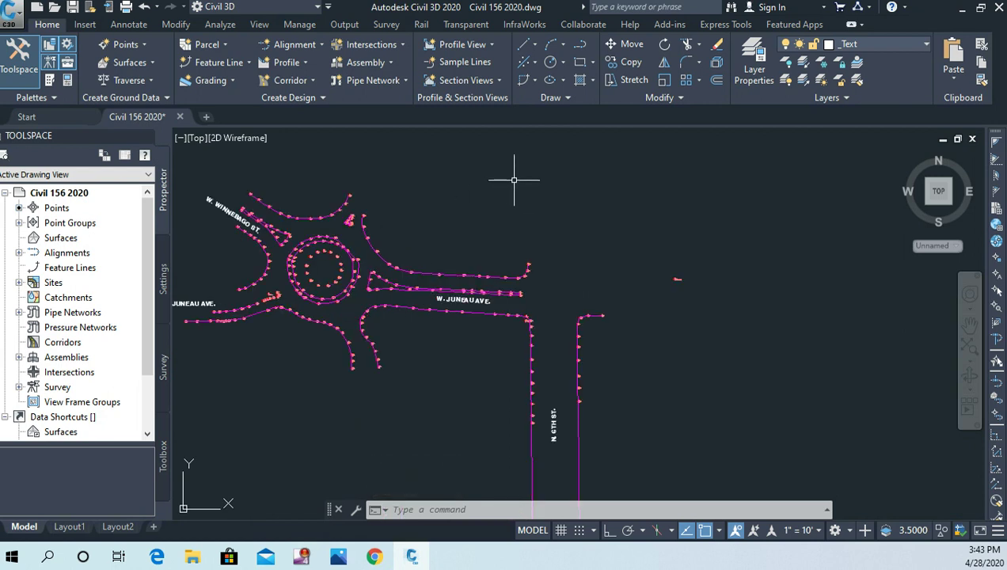
pyautogui.click(425, 273)
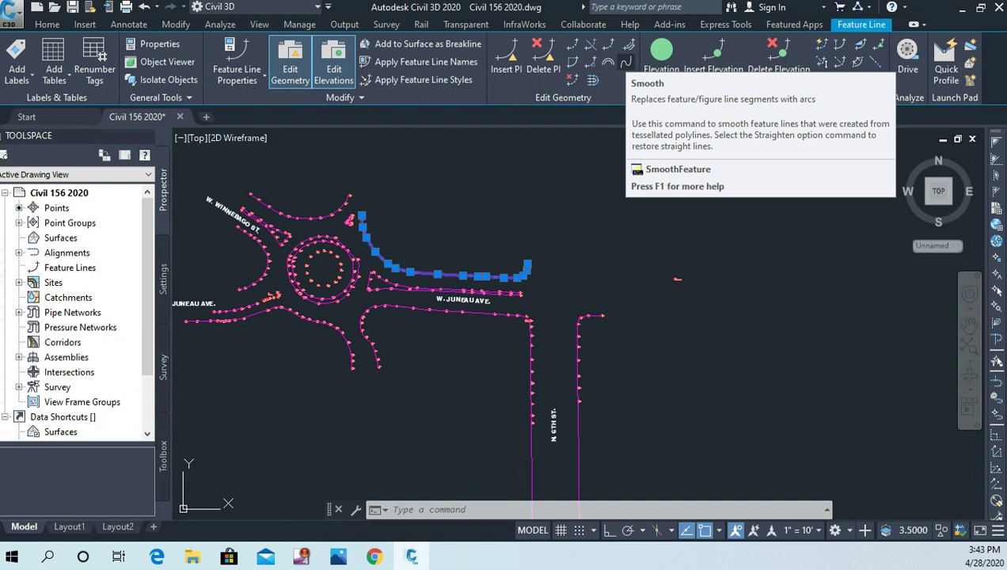
pyautogui.click(625, 62)
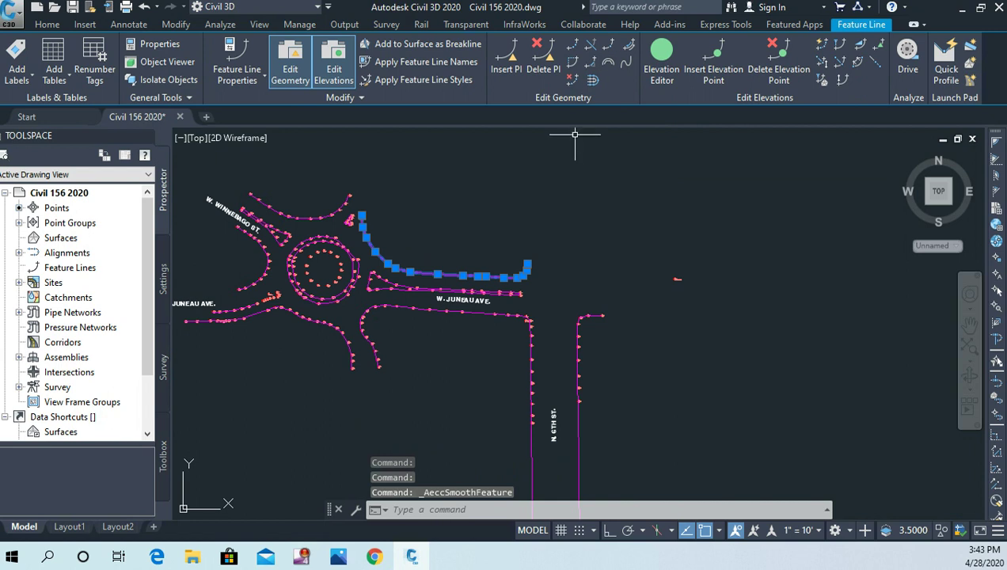
pyautogui.click(578, 194)
pyautogui.press('Escape')
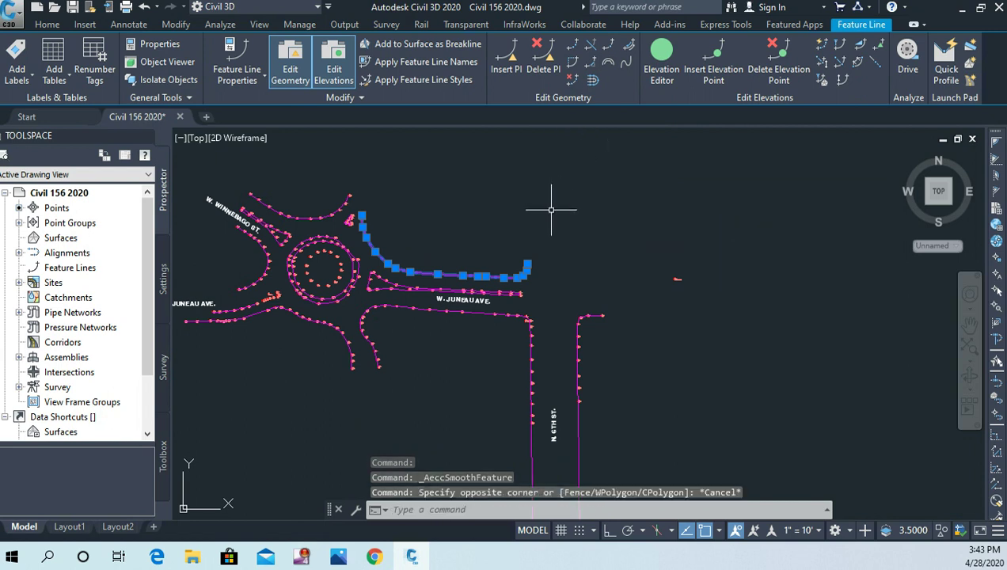
pyautogui.press('Escape')
# - Examine the smoothed W. Juneau Ave. north curb line and its BOC points, from the N. 6th St. corner to the roundabout
pyautogui.scroll(4, 507, 289)
pyautogui.scroll(2, 558, 226)
pyautogui.scroll(2, 564, 245)
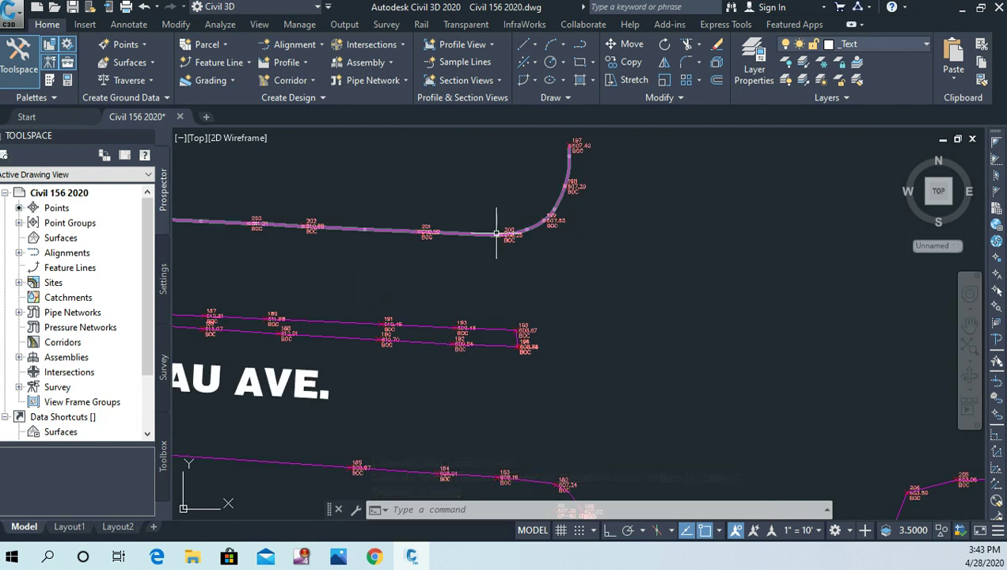
pyautogui.moveTo(631, 259); pyautogui.dragTo(660, 277, button='middle')
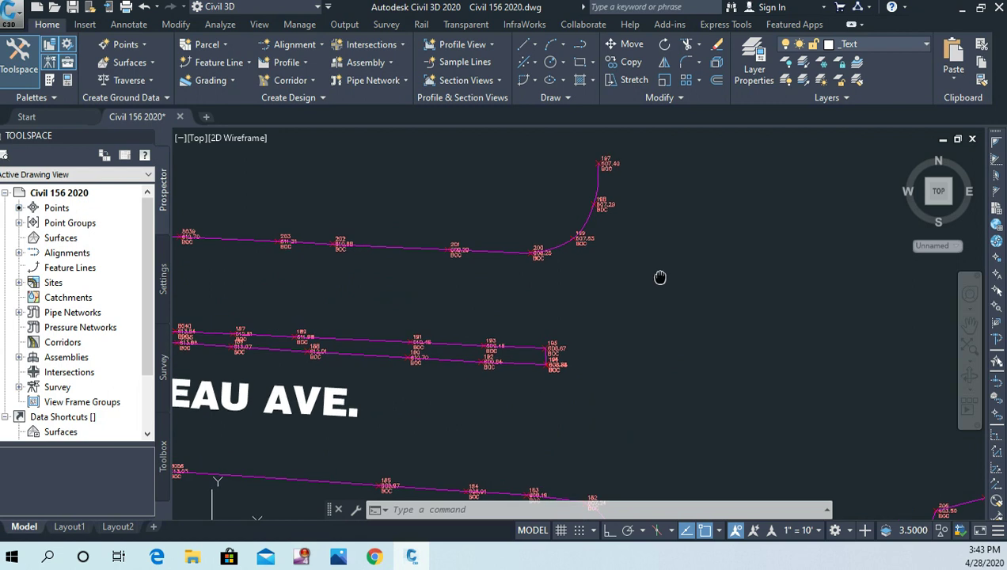
pyautogui.scroll(-3, 660, 277)
pyautogui.scroll(1, 710, 263)
pyautogui.scroll(1, 420, 264)
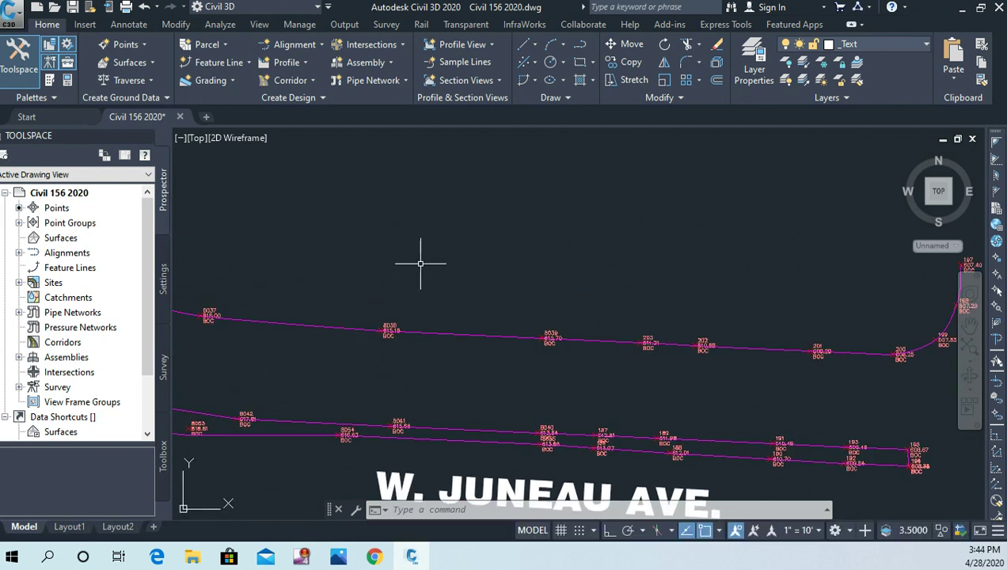
pyautogui.scroll(-2, 418, 265)
pyautogui.scroll(1, 499, 264)
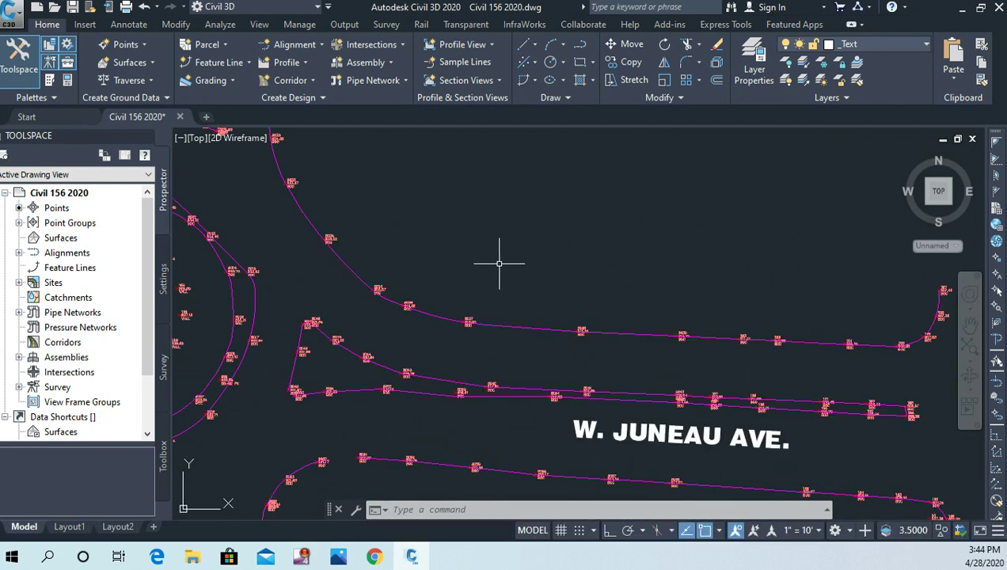
pyautogui.moveTo(477, 213); pyautogui.dragTo(512, 328, button='middle')
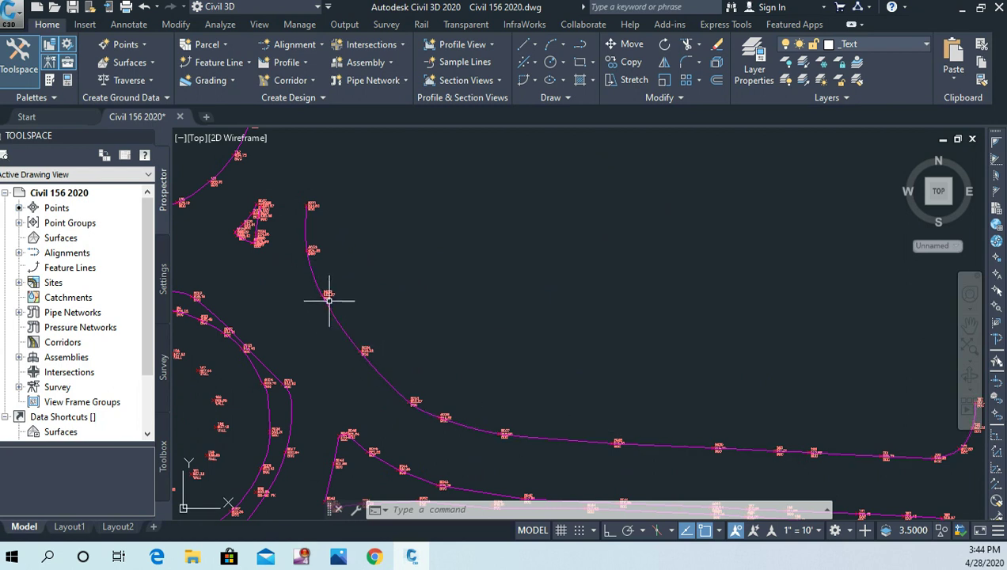
pyautogui.scroll(5, 328, 300)
pyautogui.scroll(2, 257, 273)
pyautogui.scroll(-4, 405, 276)
pyautogui.scroll(-6, 413, 279)
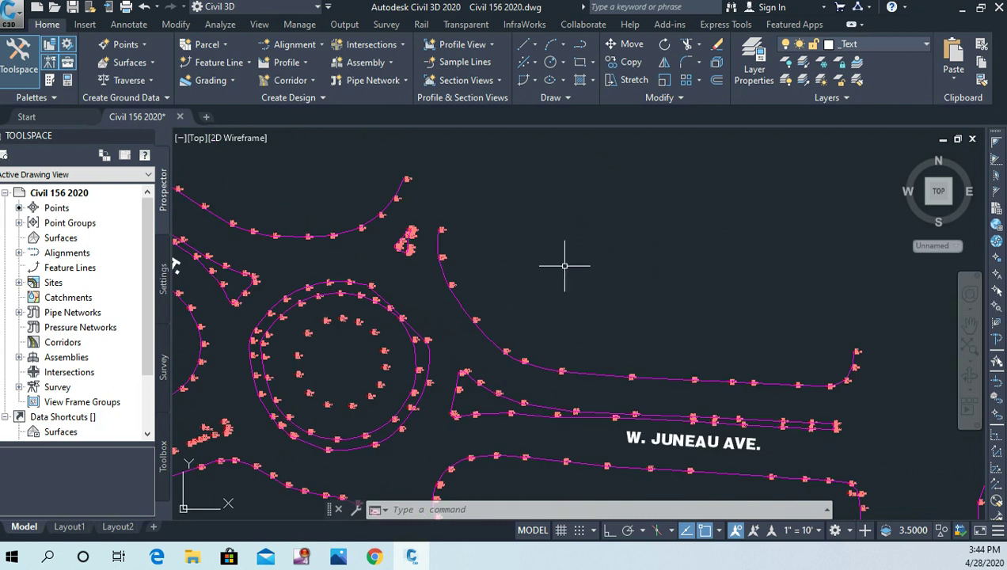
pyautogui.press('Escape')
pyautogui.press('Escape')
pyautogui.press('Escape')
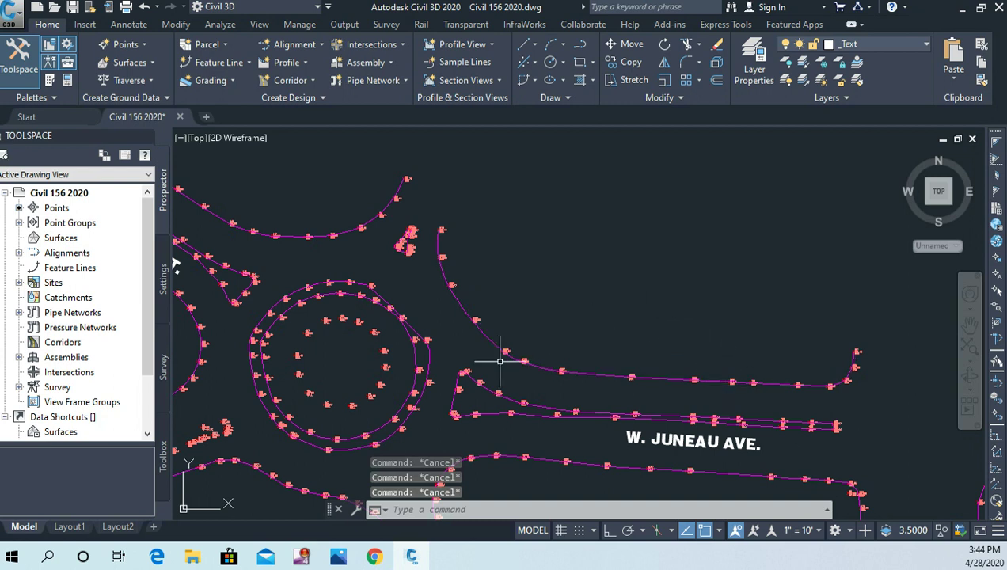
pyautogui.scroll(3, 396, 301)
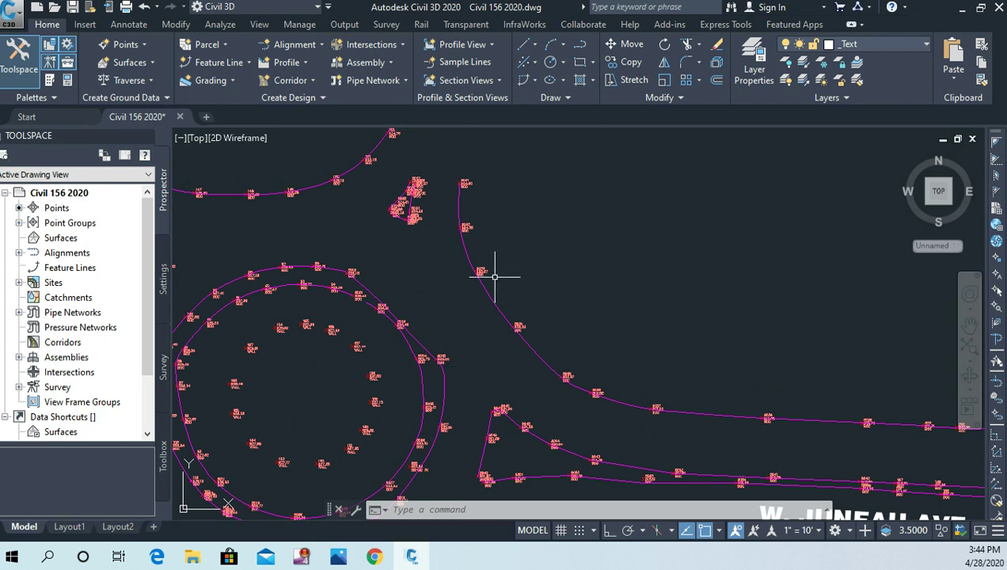
pyautogui.press('Escape')
pyautogui.press('Escape')
pyautogui.press('Escape')
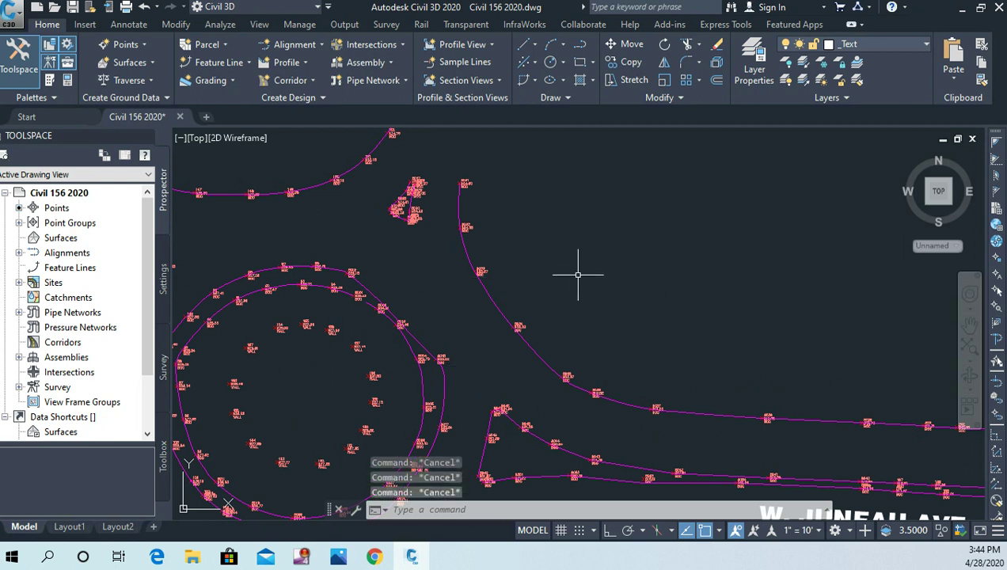
pyautogui.scroll(2, 578, 274)
pyautogui.scroll(2, 507, 262)
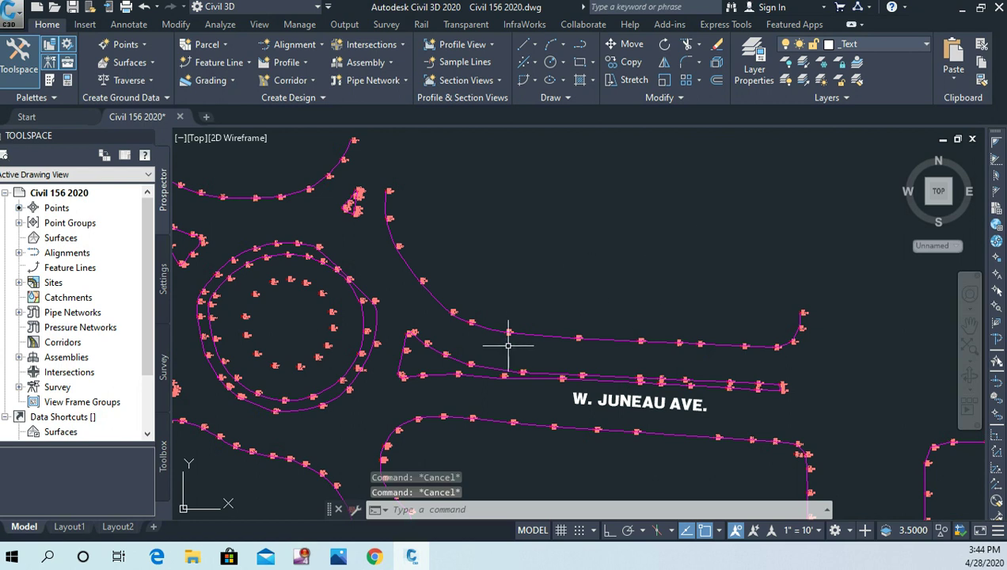
pyautogui.scroll(3, 511, 344)
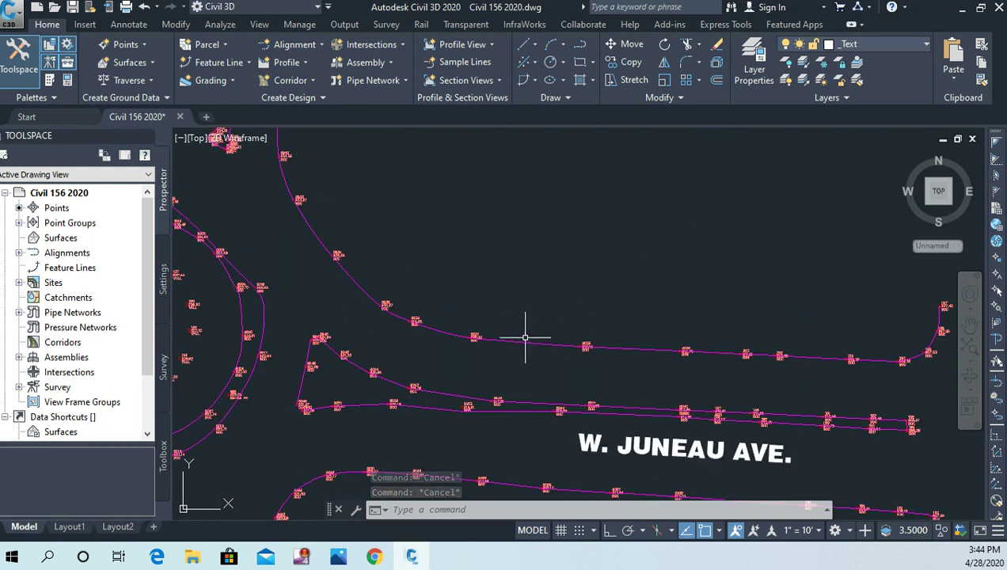
pyautogui.scroll(-2, 553, 271)
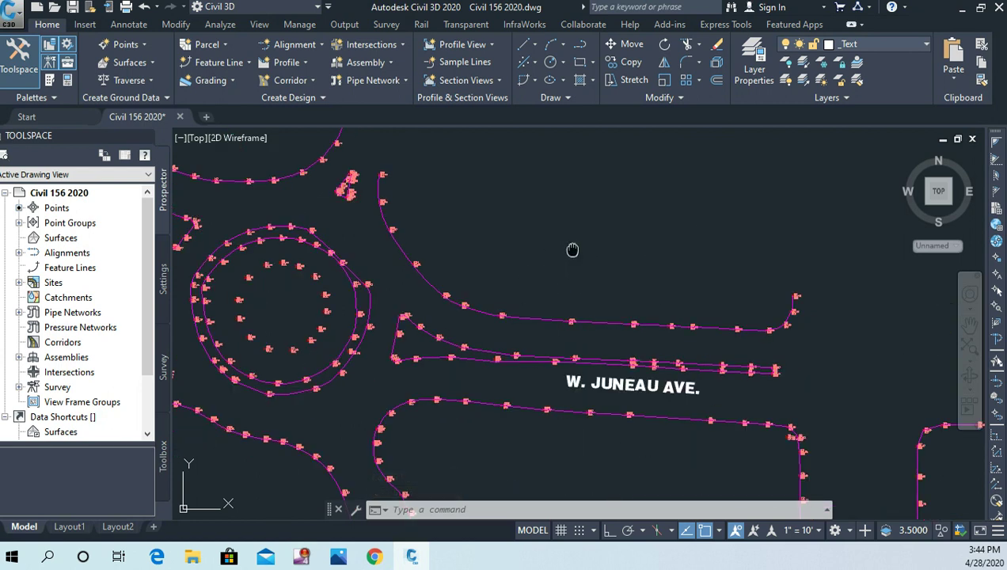
pyautogui.moveTo(573, 250); pyautogui.dragTo(502, 347, button='middle')
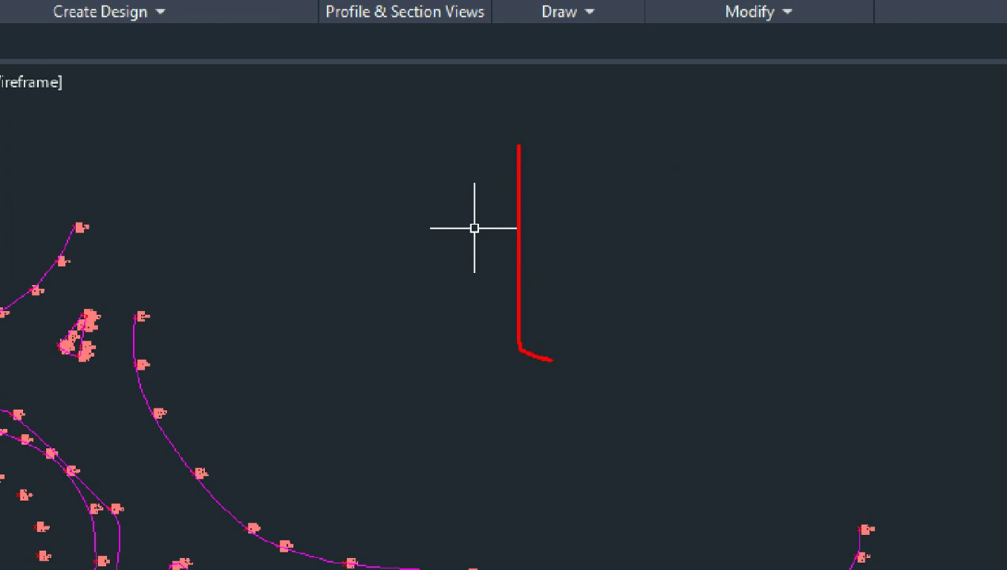
pyautogui.moveTo(553, 360); pyautogui.dragTo(830, 365)
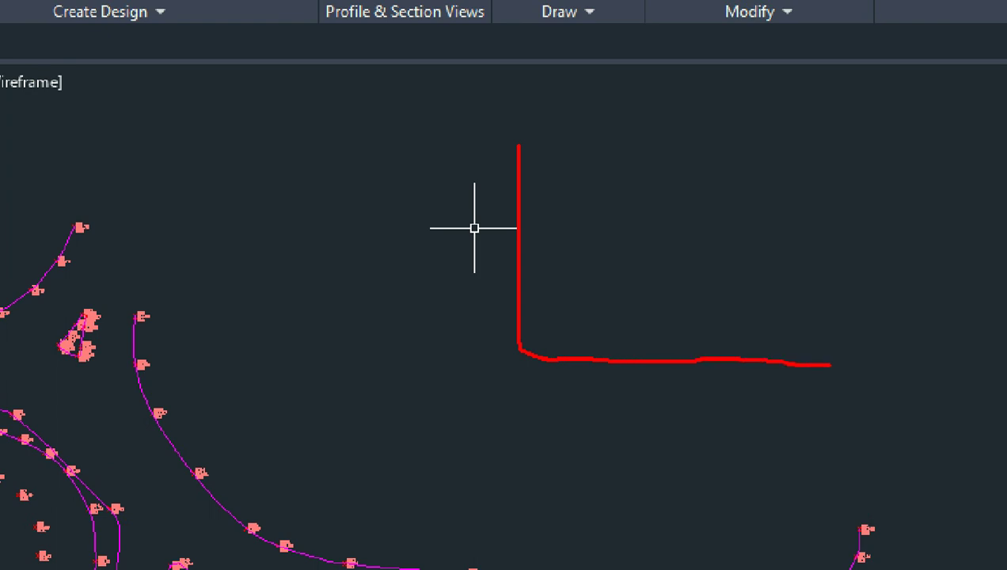
pyautogui.moveTo(838, 306); pyautogui.dragTo(842, 255)
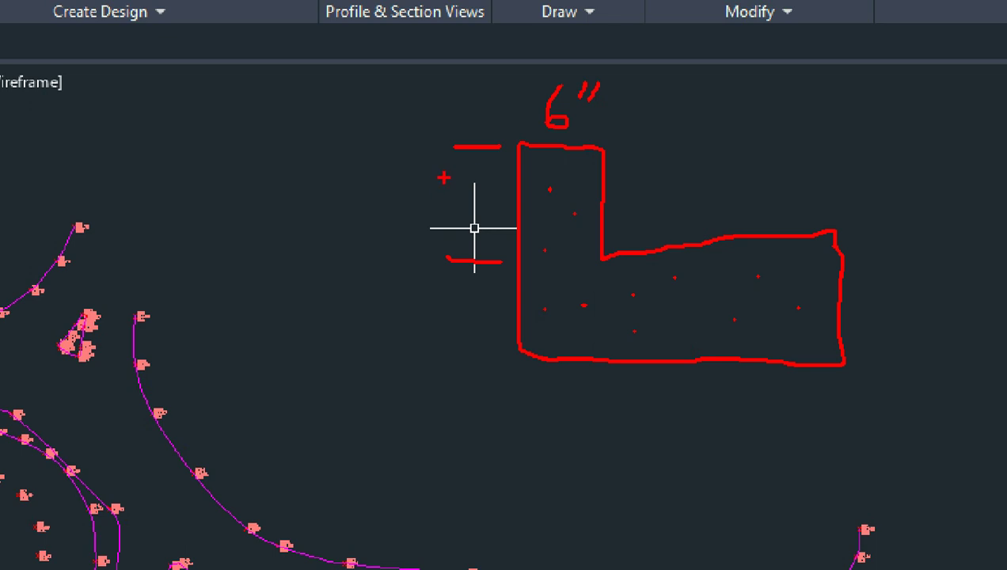
pyautogui.moveTo(448, 177)
pyautogui.mouseDown()
pyautogui.moveTo(454, 214)
pyautogui.moveTo(445, 201)
pyautogui.mouseUp()
pyautogui.moveTo(487, 165)
pyautogui.mouseDown()
pyautogui.moveTo(482, 177)
pyautogui.moveTo(493, 180)
pyautogui.mouseUp()
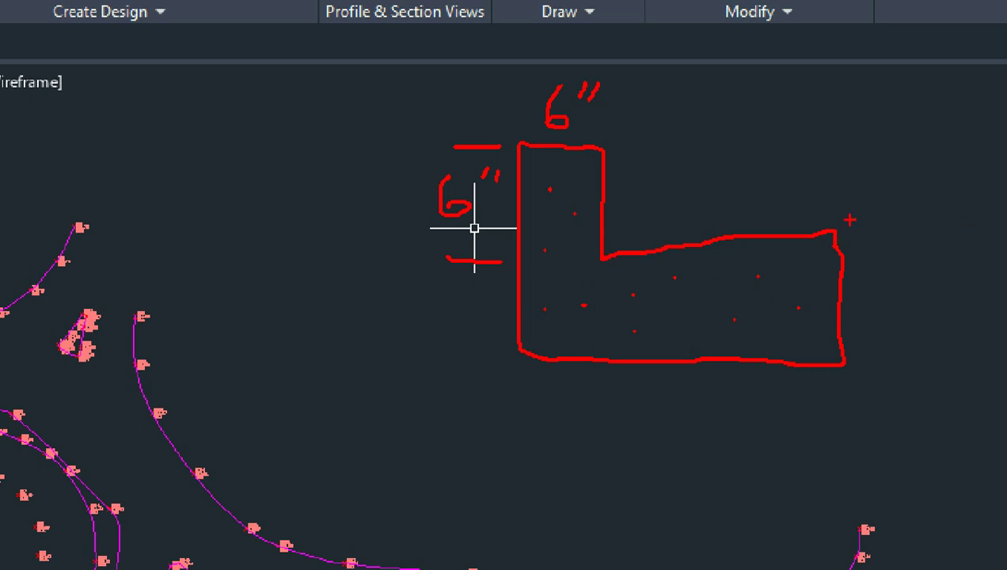
pyautogui.moveTo(835, 156); pyautogui.dragTo(835, 188)
pyautogui.moveTo(620, 178)
pyautogui.mouseDown()
pyautogui.moveTo(816, 188)
pyautogui.moveTo(789, 195)
pyautogui.mouseUp()
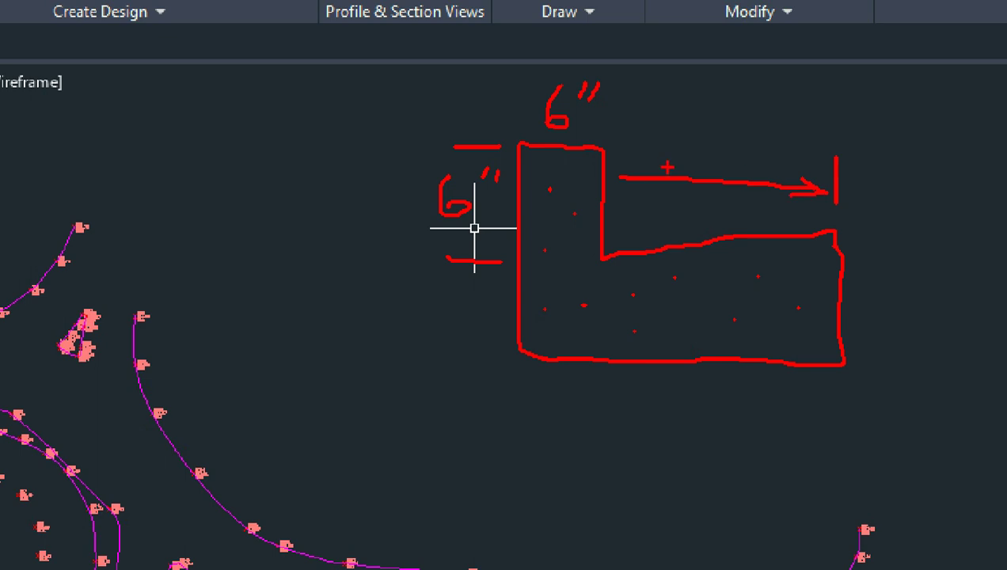
pyautogui.moveTo(639, 167)
pyautogui.mouseDown()
pyautogui.moveTo(612, 188)
pyautogui.moveTo(665, 202)
pyautogui.mouseUp()
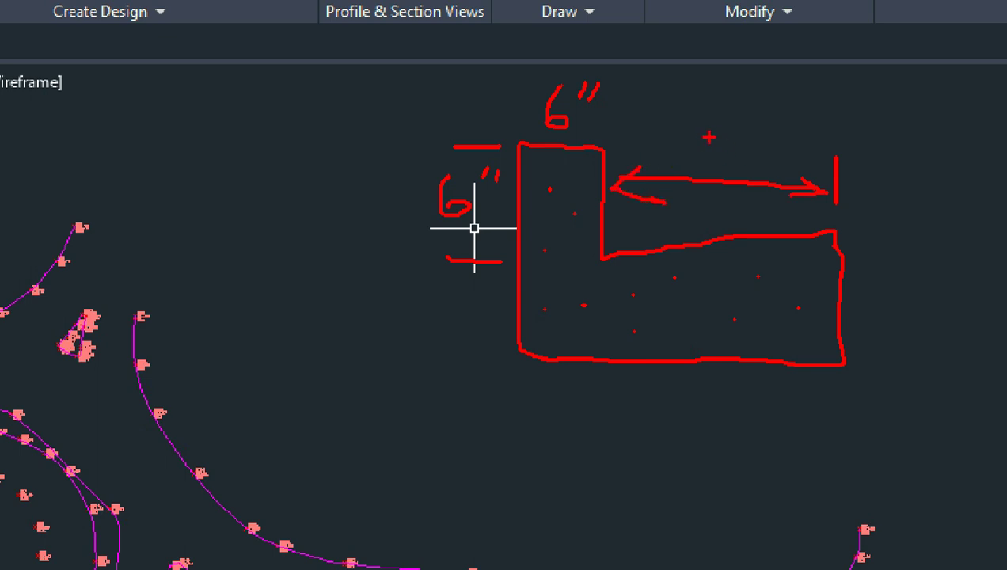
pyautogui.moveTo(700, 140)
pyautogui.mouseDown()
pyautogui.moveTo(699, 164)
pyautogui.moveTo(745, 180)
pyautogui.mouseUp()
pyautogui.moveTo(743, 135); pyautogui.dragTo(738, 146)
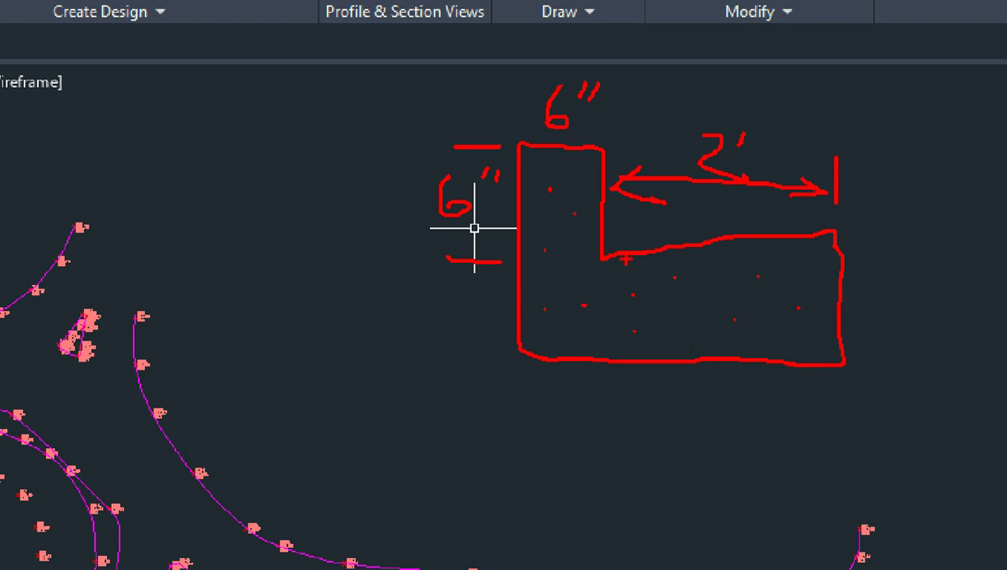
pyautogui.moveTo(681, 262)
pyautogui.mouseDown()
pyautogui.moveTo(758, 276)
pyautogui.moveTo(719, 267)
pyautogui.moveTo(921, 273)
pyautogui.mouseUp()
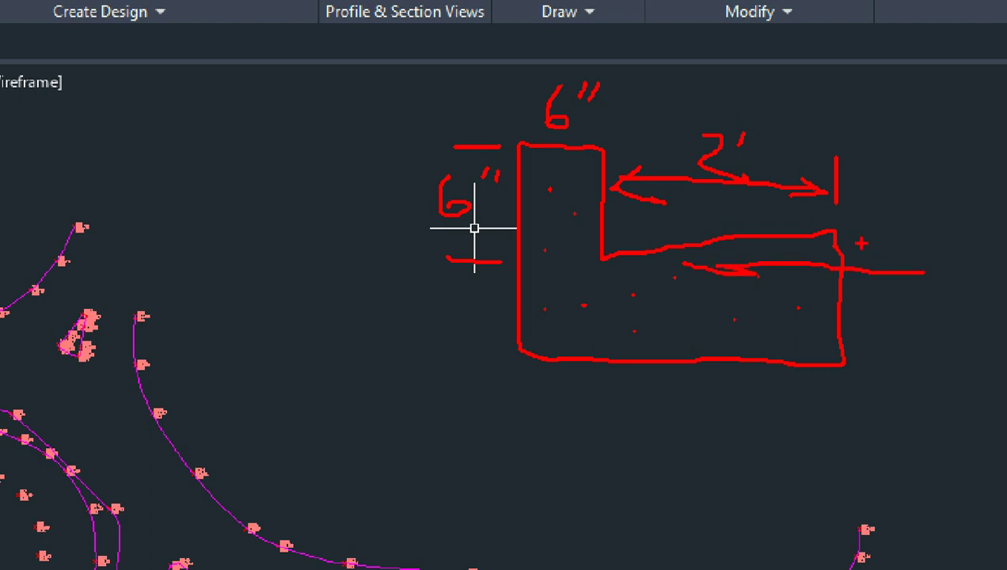
pyautogui.moveTo(854, 228); pyautogui.dragTo(882, 227)
pyautogui.moveTo(616, 268); pyautogui.dragTo(756, 271)
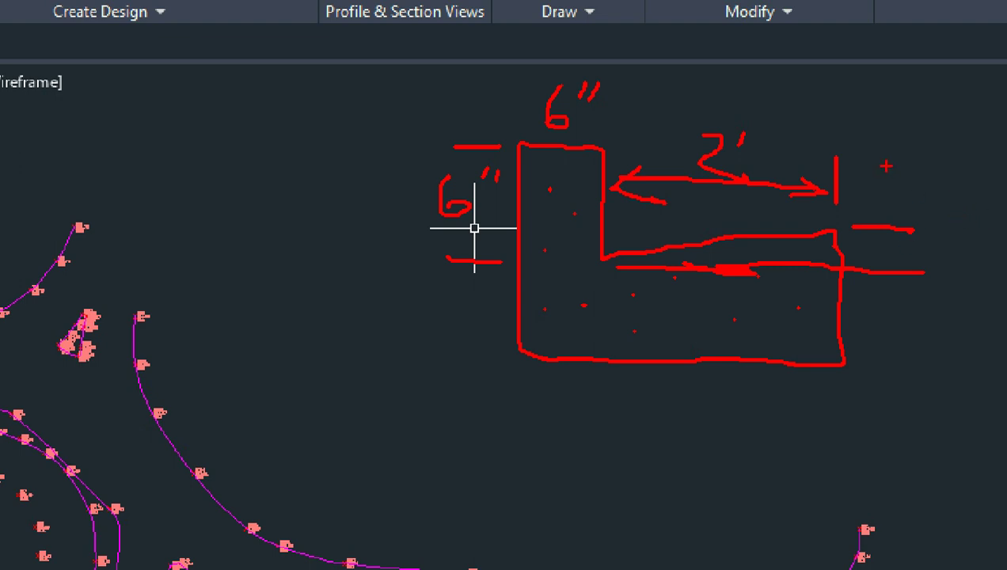
pyautogui.moveTo(887, 168); pyautogui.dragTo(890, 214)
pyautogui.moveTo(895, 286)
pyautogui.mouseDown()
pyautogui.moveTo(892, 303)
pyautogui.moveTo(891, 277)
pyautogui.moveTo(898, 284)
pyautogui.mouseUp()
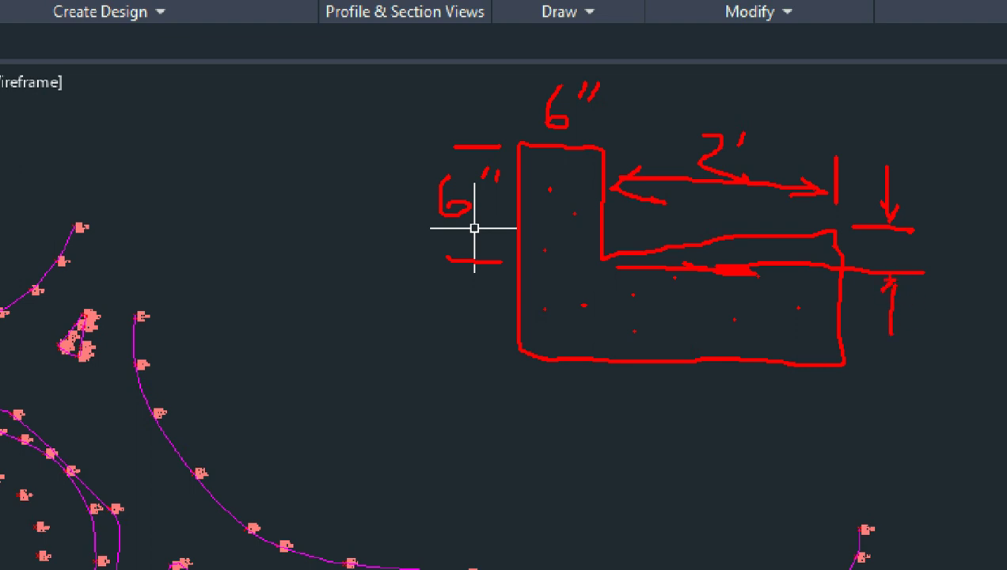
pyautogui.moveTo(951, 208); pyautogui.dragTo(939, 250)
pyautogui.moveTo(974, 202)
pyautogui.mouseDown()
pyautogui.moveTo(969, 221)
pyautogui.moveTo(987, 231)
pyautogui.mouseUp()
pyautogui.moveTo(990, 188); pyautogui.dragTo(992, 198)
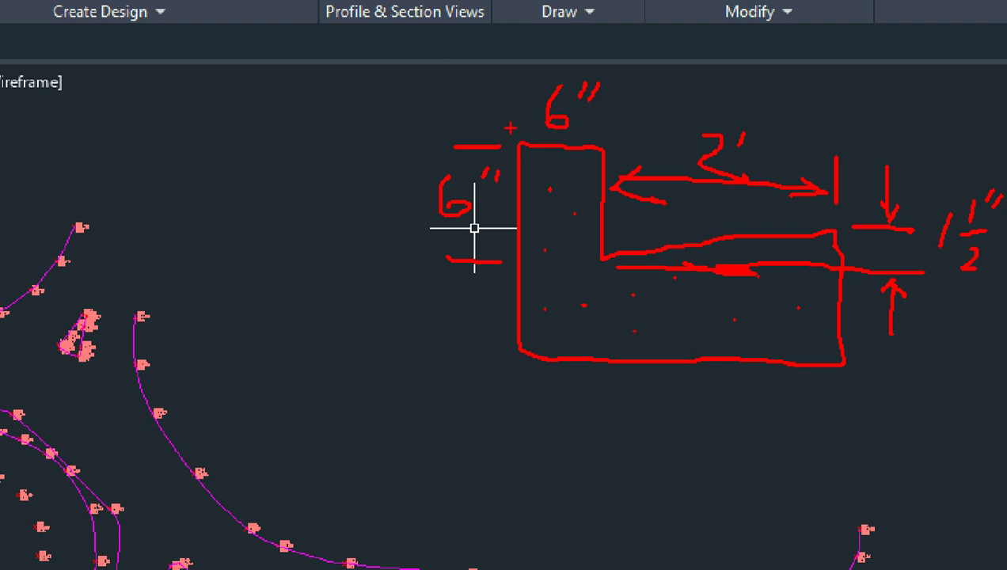
pyautogui.moveTo(509, 124)
pyautogui.mouseDown()
pyautogui.moveTo(539, 162)
pyautogui.moveTo(547, 124)
pyautogui.moveTo(503, 172)
pyautogui.mouseUp()
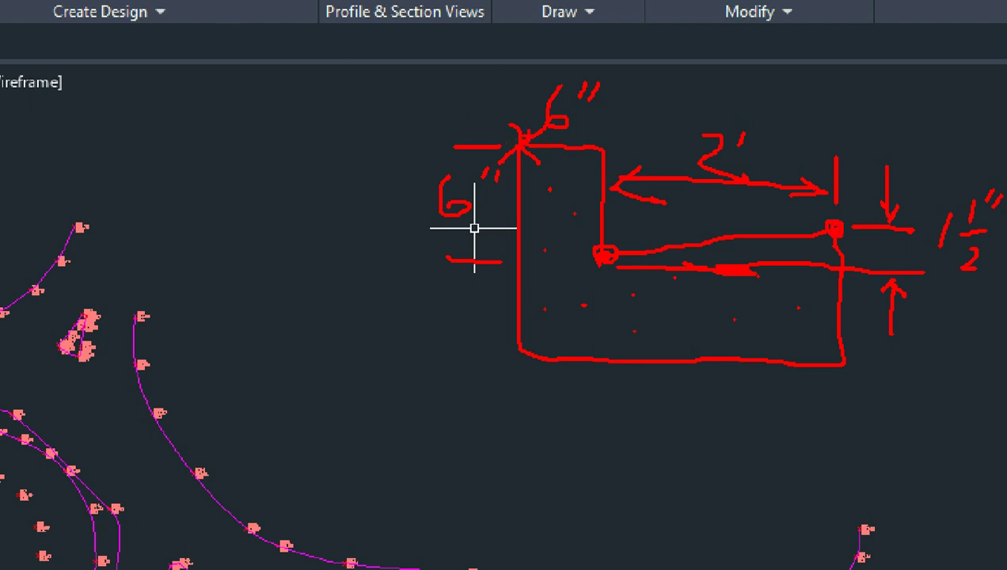
pyautogui.moveTo(526, 144); pyautogui.dragTo(631, 82)
pyautogui.moveTo(608, 143); pyautogui.dragTo(686, 98)
pyautogui.moveTo(629, 240); pyautogui.dragTo(666, 207)
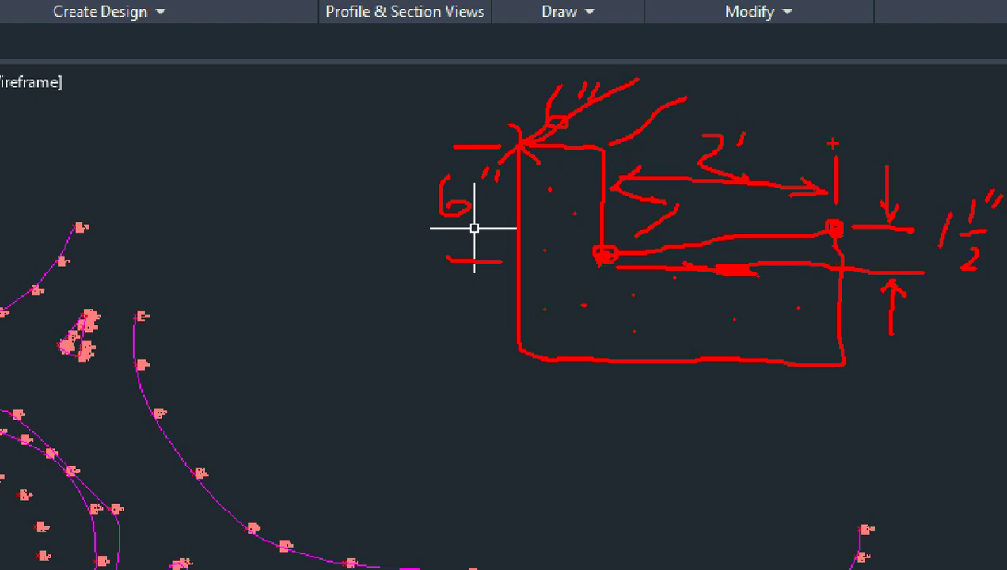
pyautogui.moveTo(836, 152); pyautogui.dragTo(835, 166)
pyautogui.press('Escape')
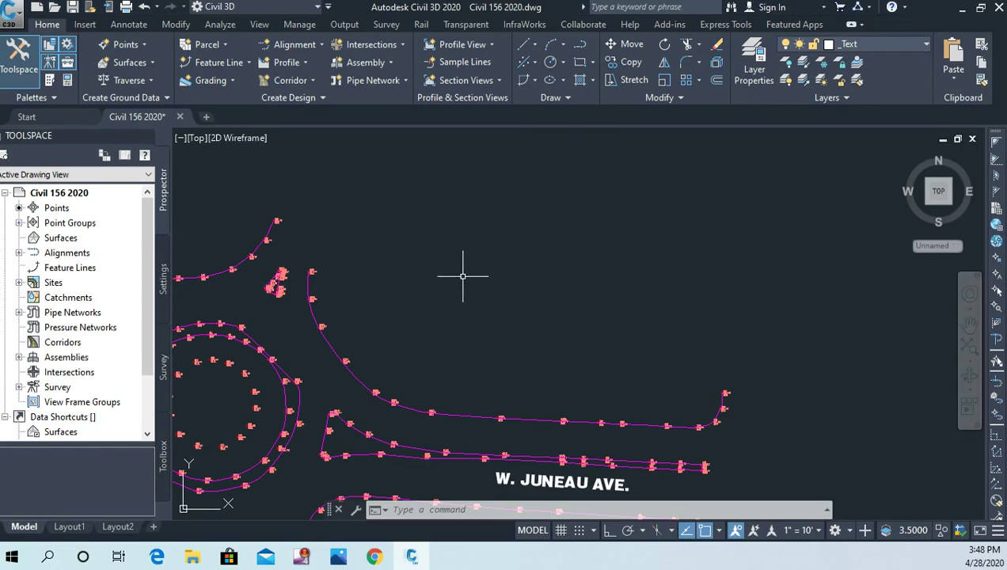
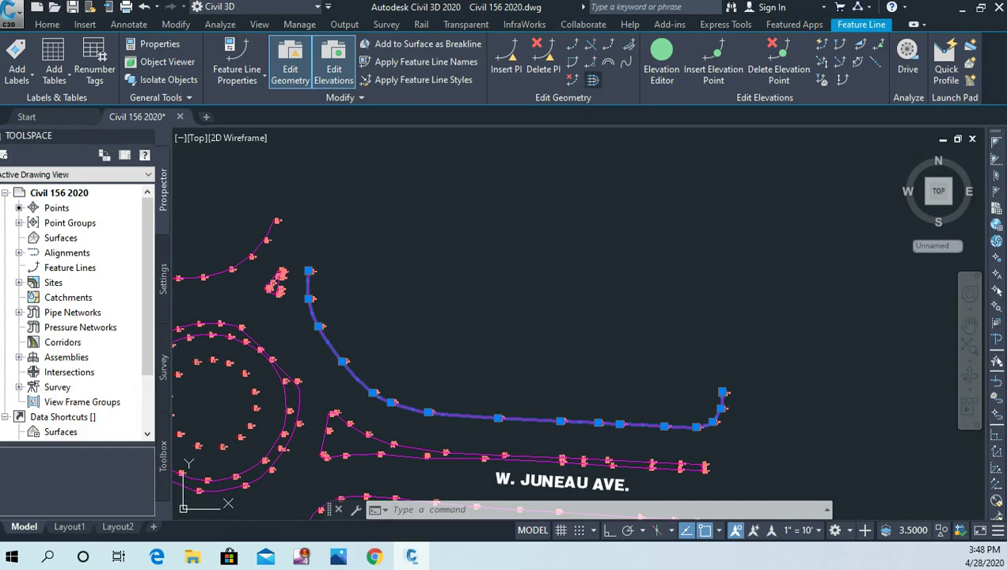
# - Create a stepped offset of the W. Juneau Ave. north back-of-curb line, 0.5 ft toward the street with a -0.5 ft elevation difference
pyautogui.click(593, 80)
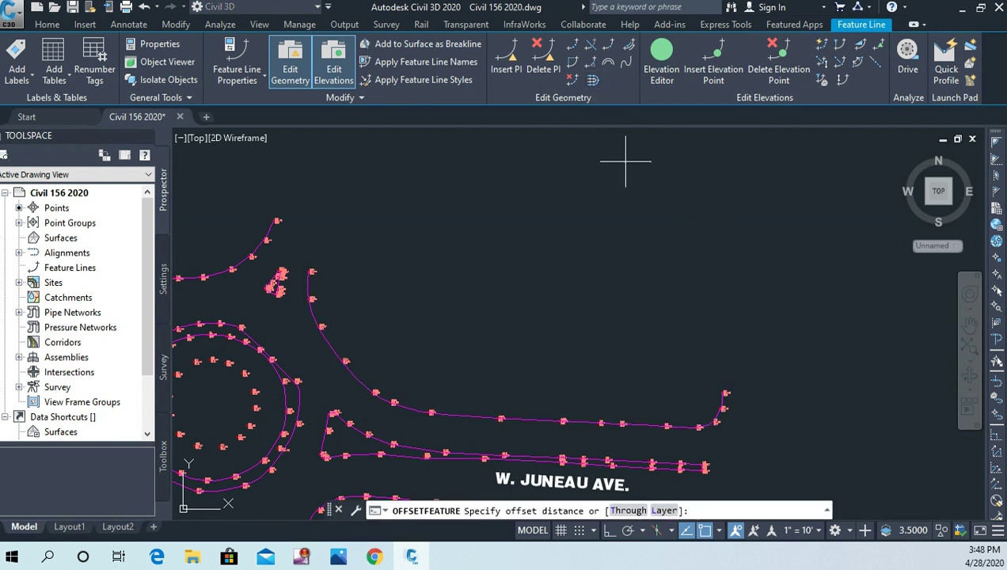
pyautogui.press('Escape')
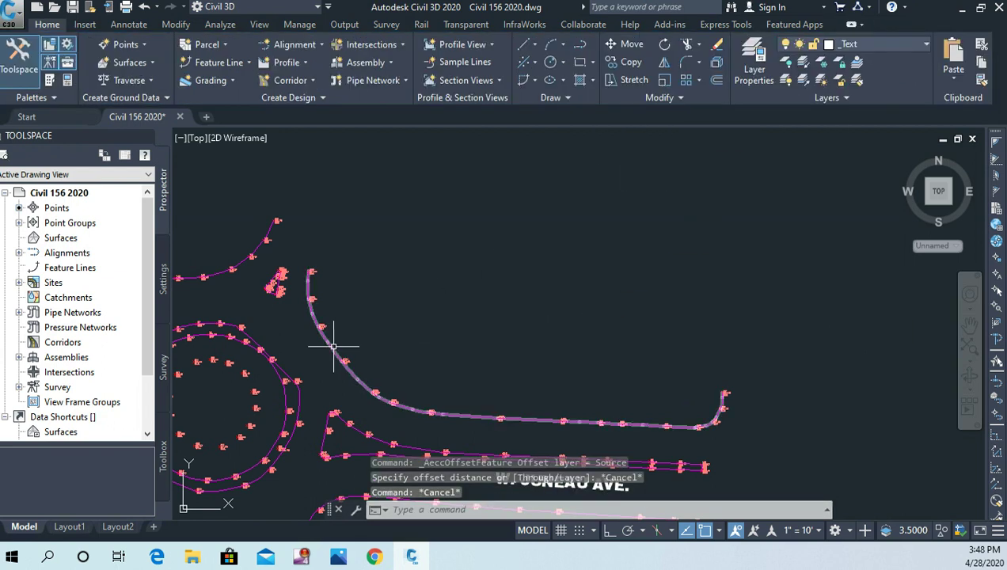
pyautogui.click(333, 346)
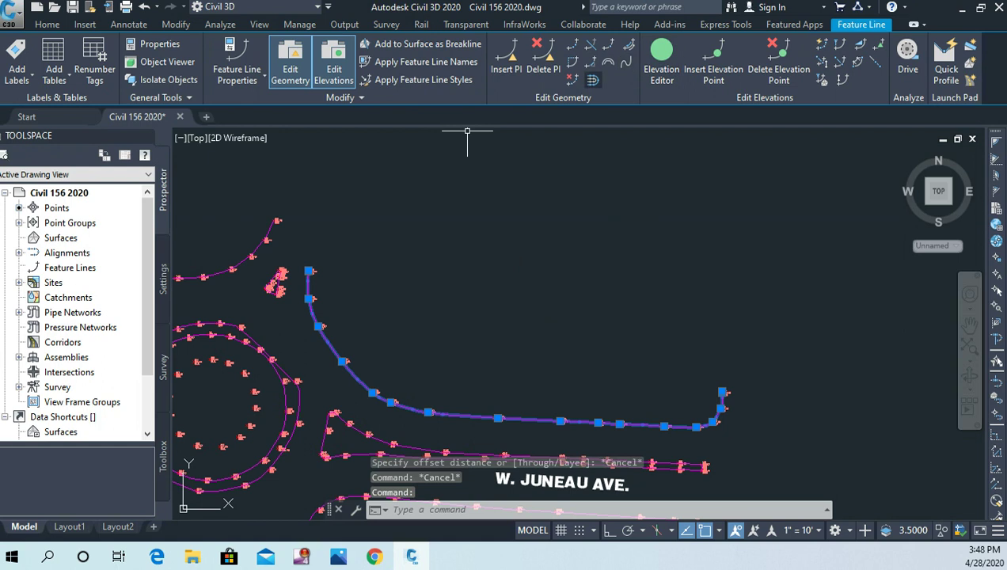
pyautogui.press('Return')
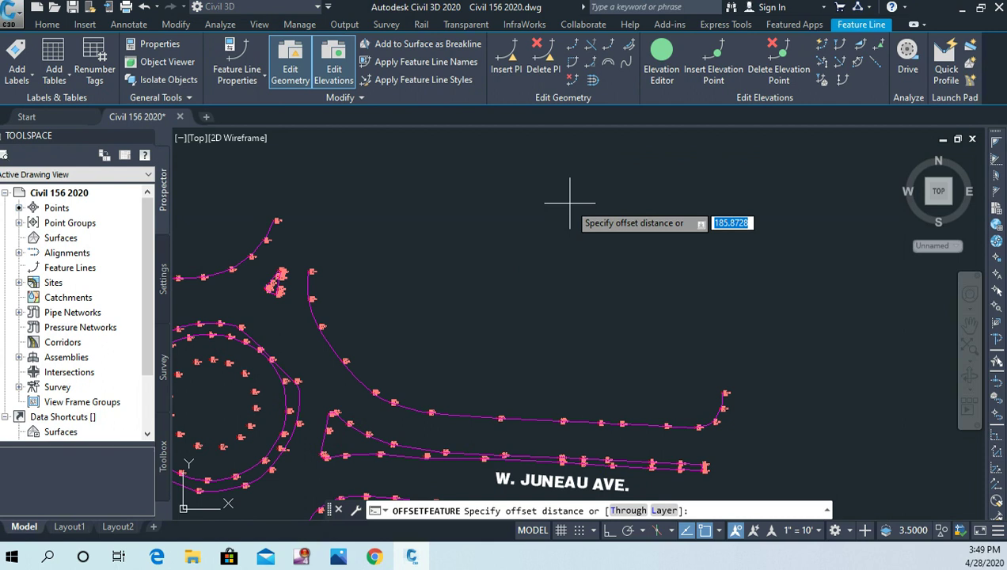
pyautogui.write('.')
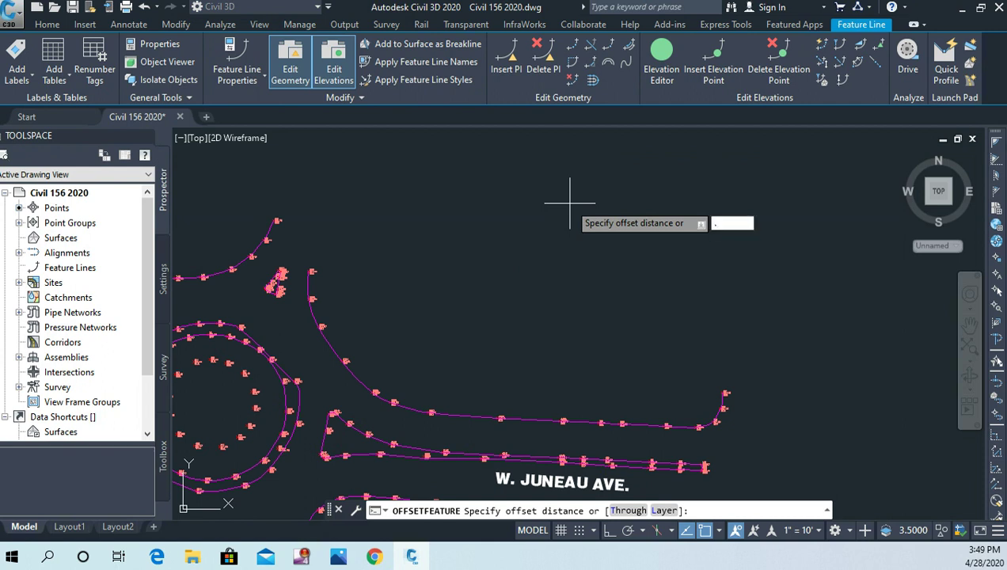
pyautogui.write('5')
pyautogui.press('Return')
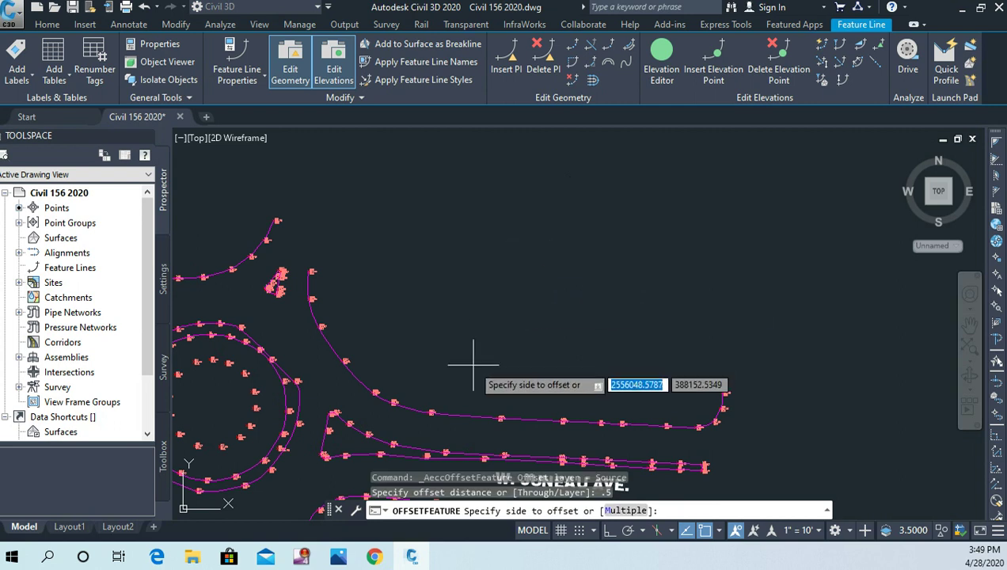
pyautogui.click(476, 436)
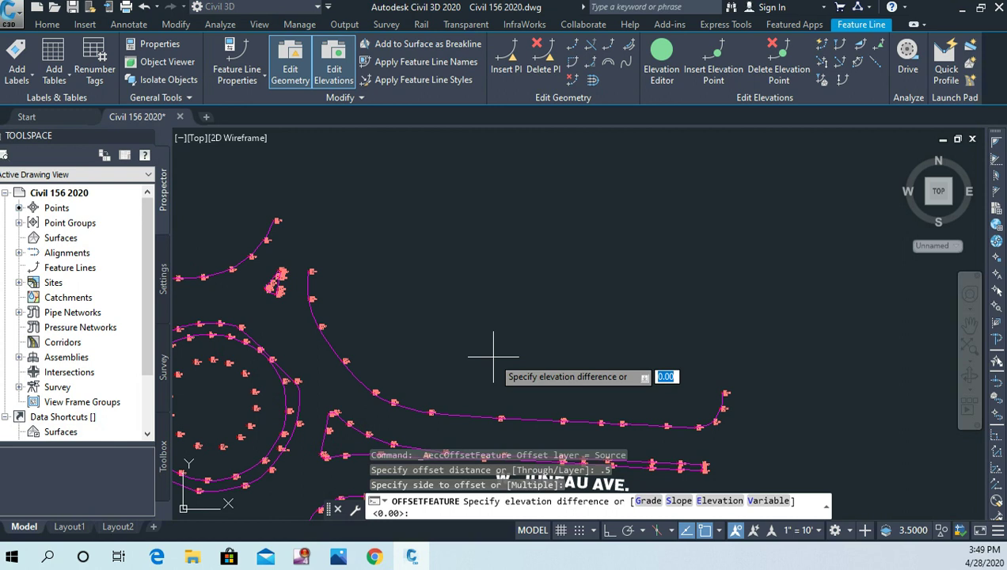
pyautogui.write('-.5')
pyautogui.press('Return')
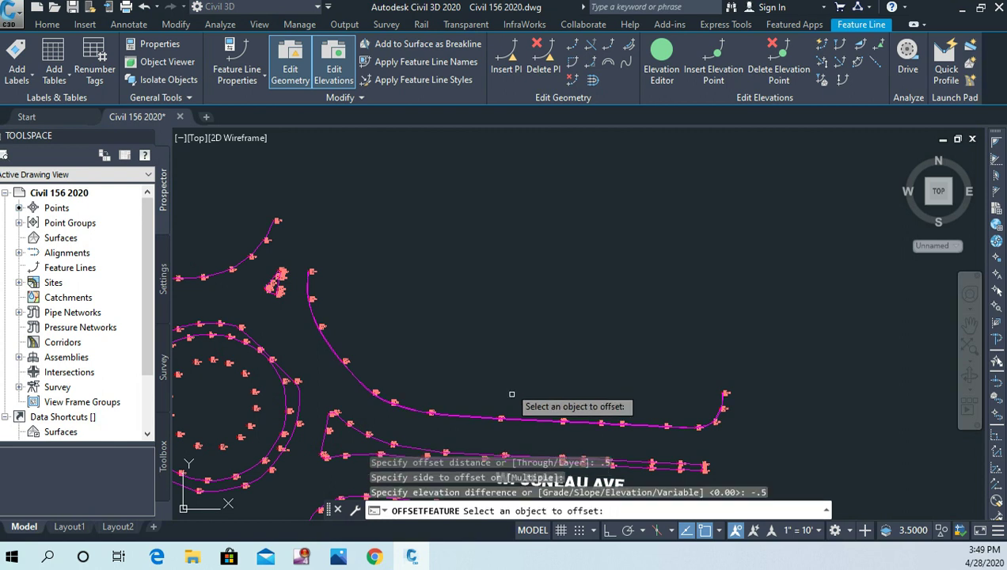
pyautogui.scroll(5, 510, 411)
pyautogui.scroll(3, 510, 412)
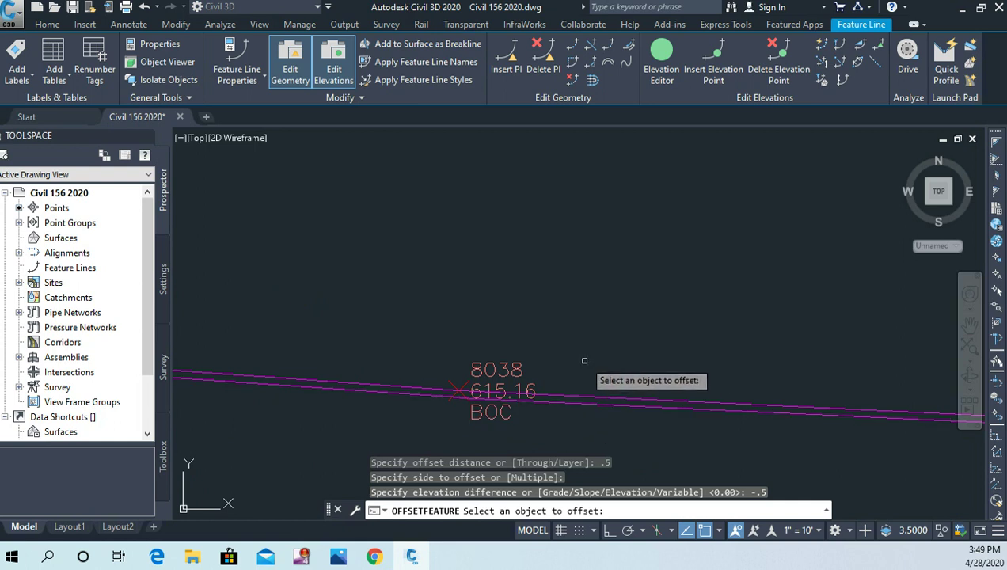
pyautogui.press('Return')
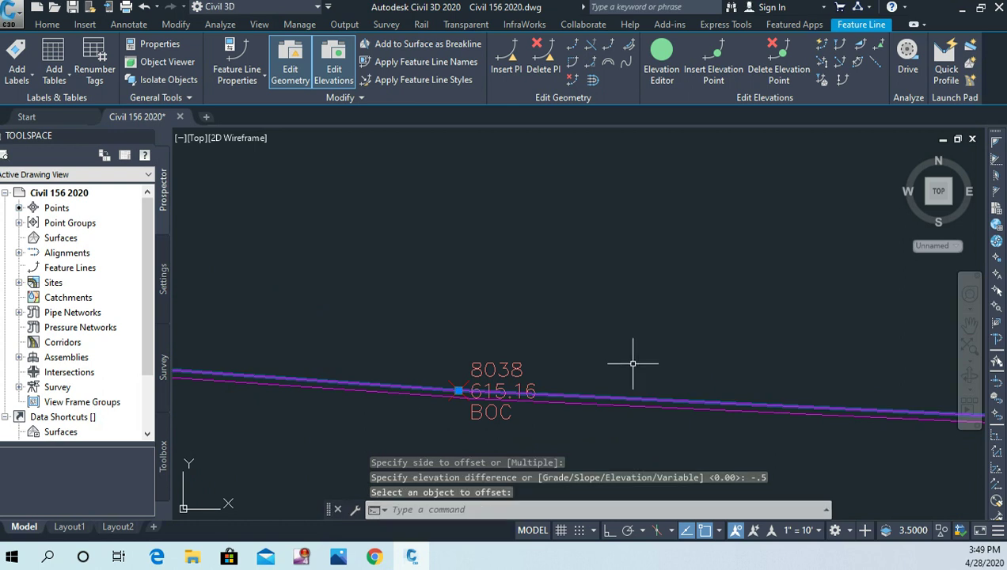
pyautogui.rightClick(635, 363)
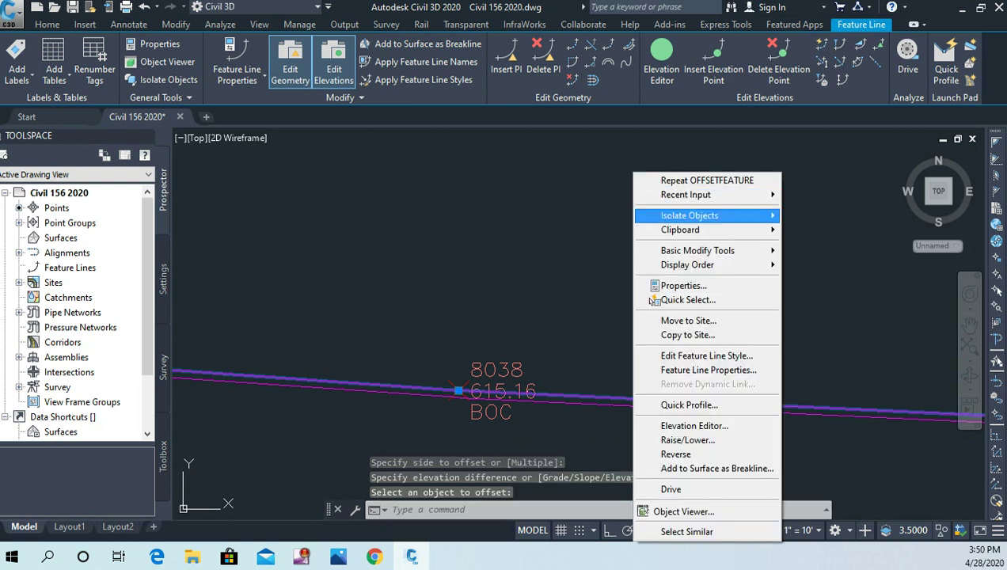
pyautogui.press('Escape')
pyautogui.press('Escape')
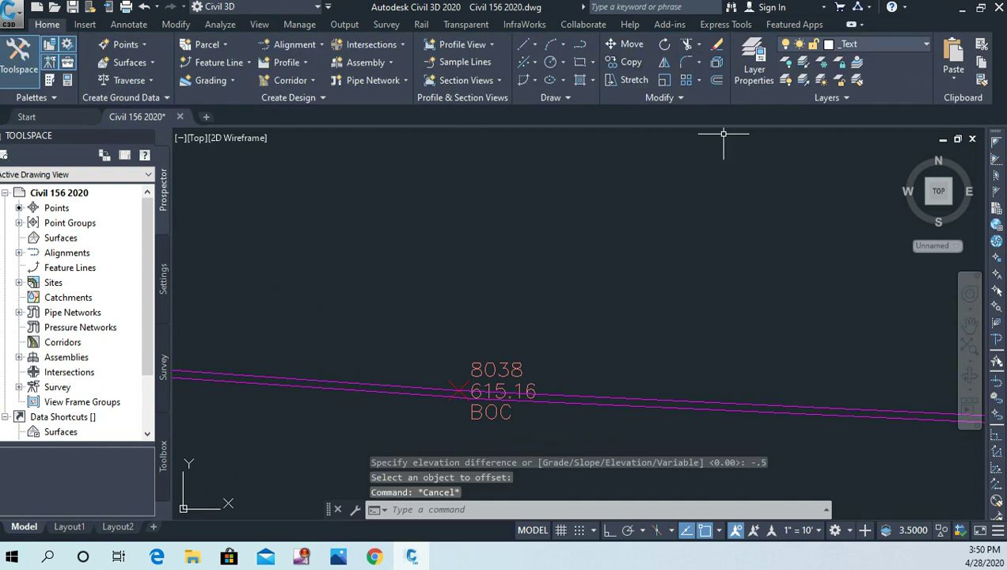
# - Create a second stepped offset from the same back-of-curb line, 2.5 ft toward the street with a -0.38 ft elevation difference
pyautogui.click(602, 397)
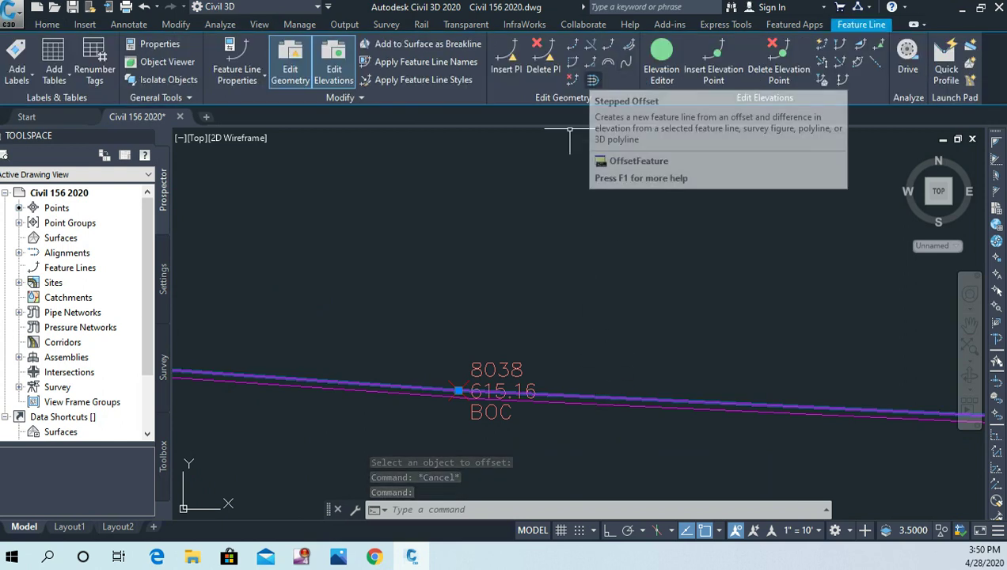
pyautogui.click(592, 80)
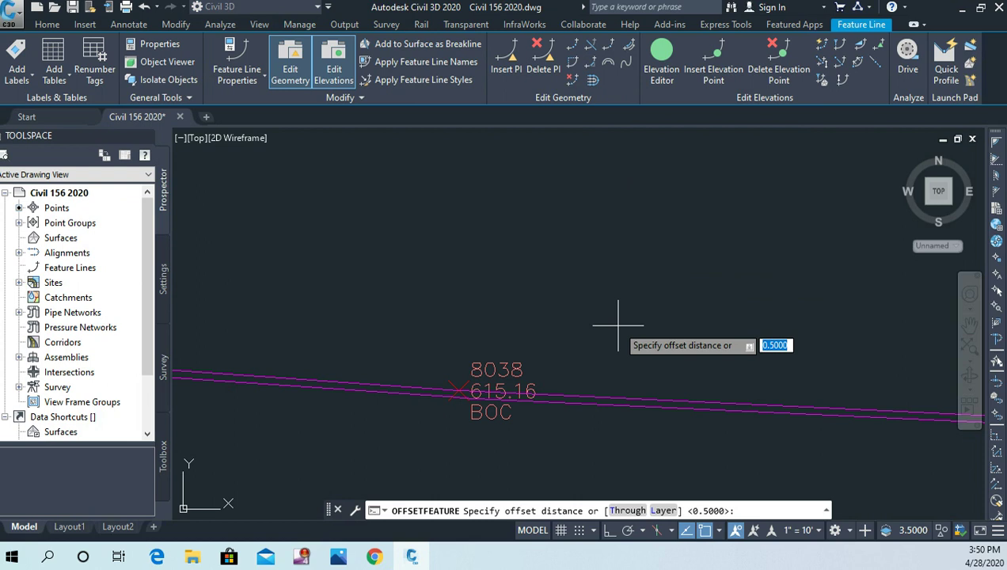
pyautogui.write('2.5')
pyautogui.press('Return')
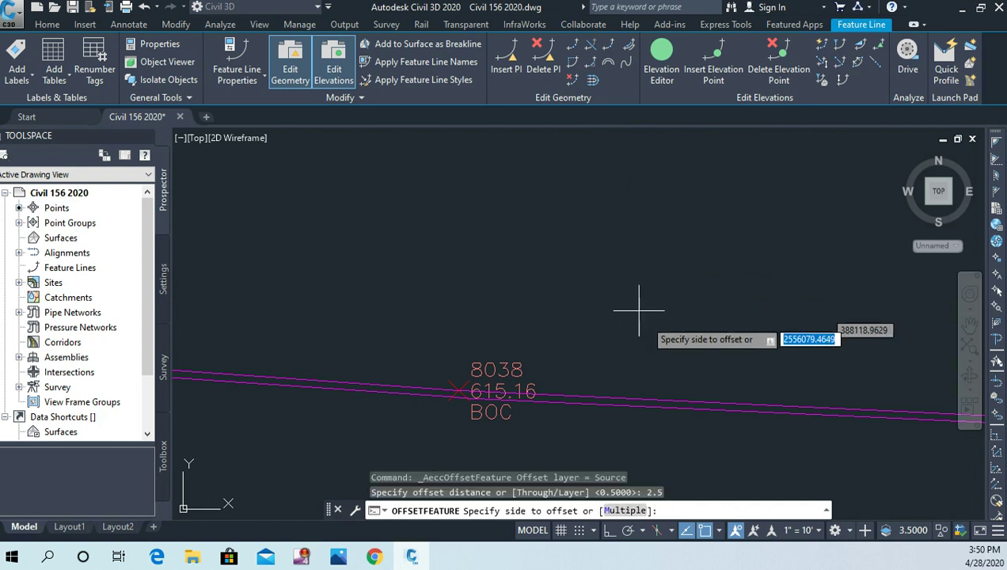
pyautogui.click(345, 426)
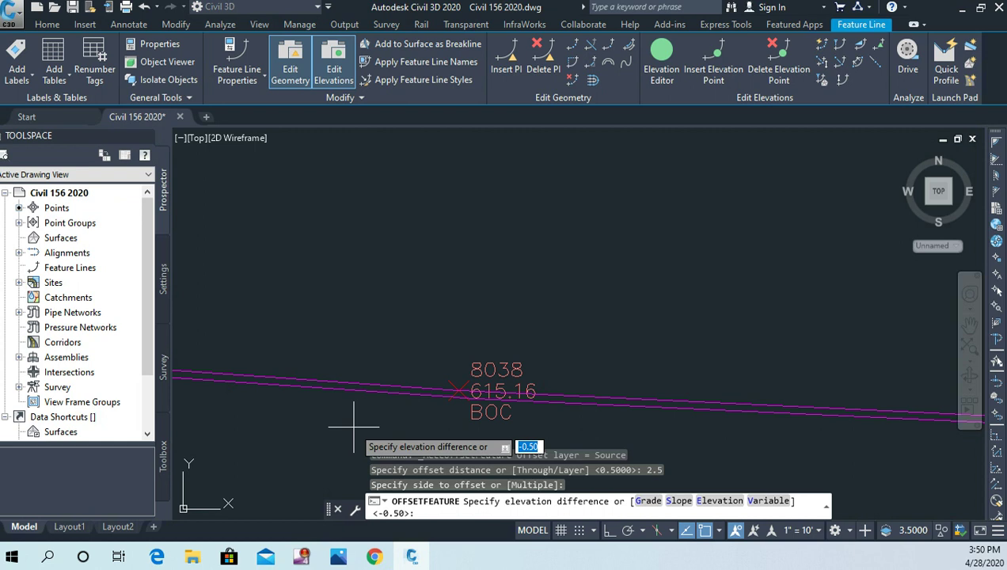
pyautogui.write('-')
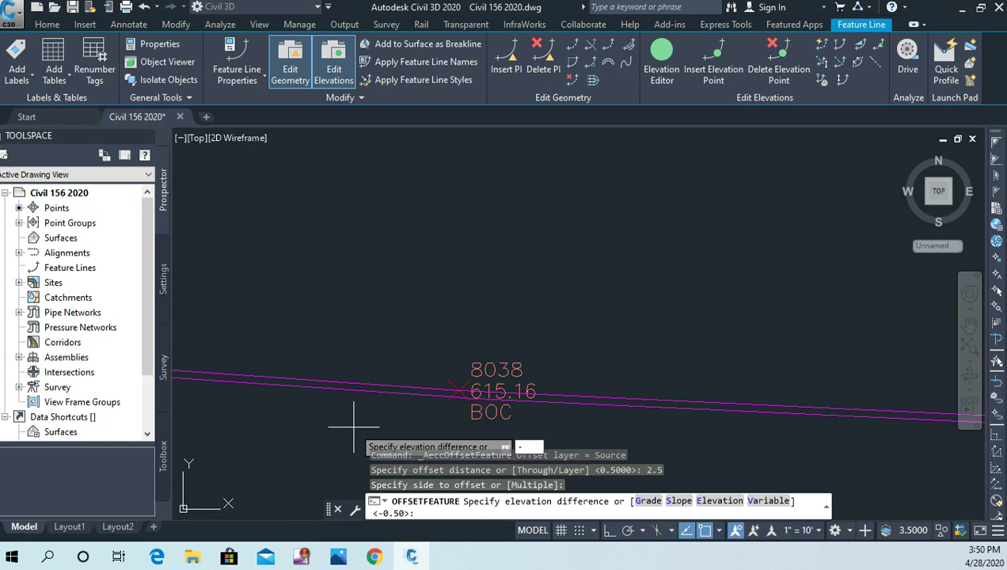
pyautogui.write('.38')
pyautogui.press('Return')
# - Examine the back-of-curb line and its two offsets near BOC point 8038 and along W. Juneau Ave. toward the roundabout
pyautogui.scroll(-2, 591, 337)
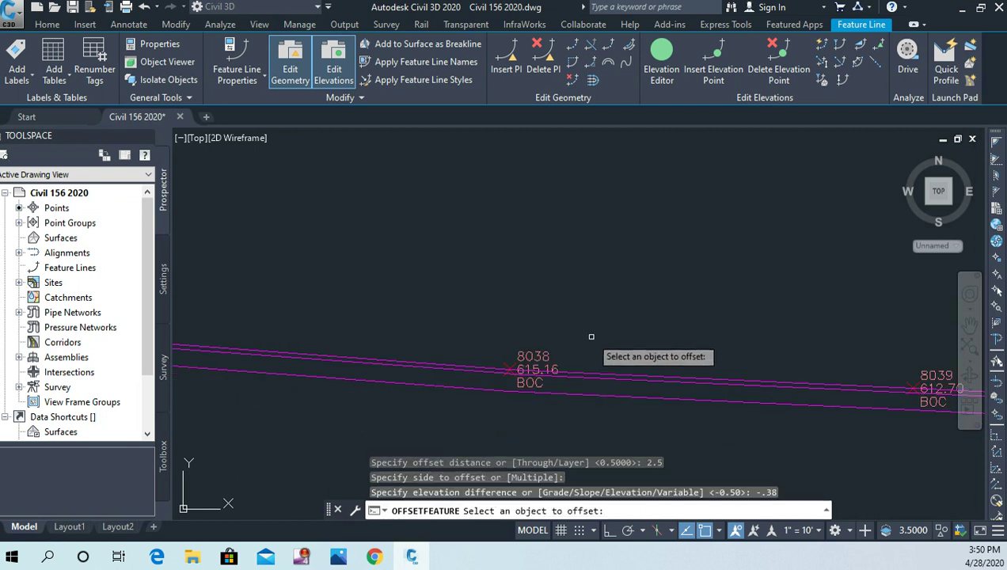
pyautogui.moveTo(580, 325)
pyautogui.mouseDown(button='middle')
pyautogui.moveTo(512, 250)
pyautogui.moveTo(484, 245)
pyautogui.mouseUp(button='middle')
pyautogui.scroll(2, 533, 273)
pyautogui.scroll(2, 532, 273)
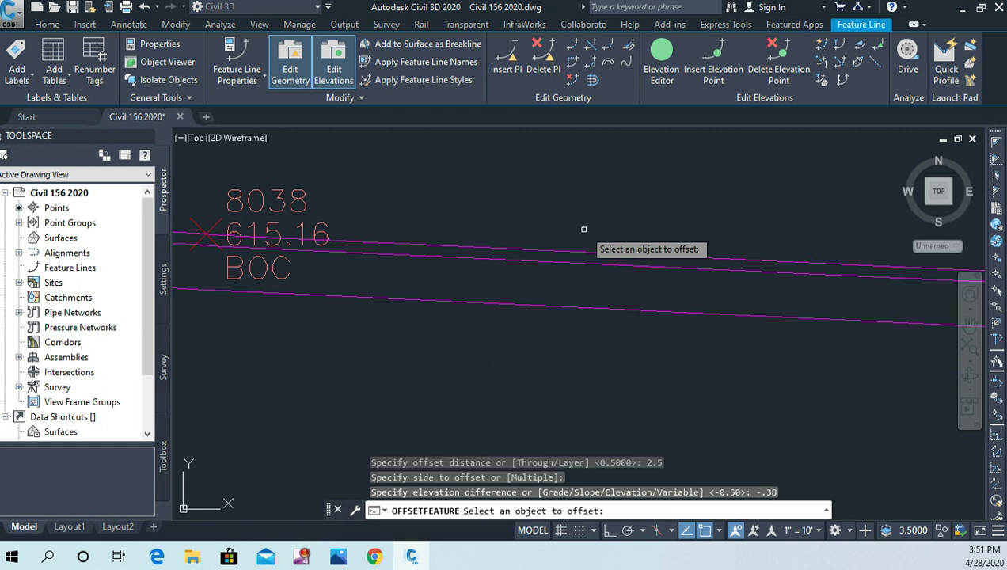
pyautogui.scroll(-5, 588, 229)
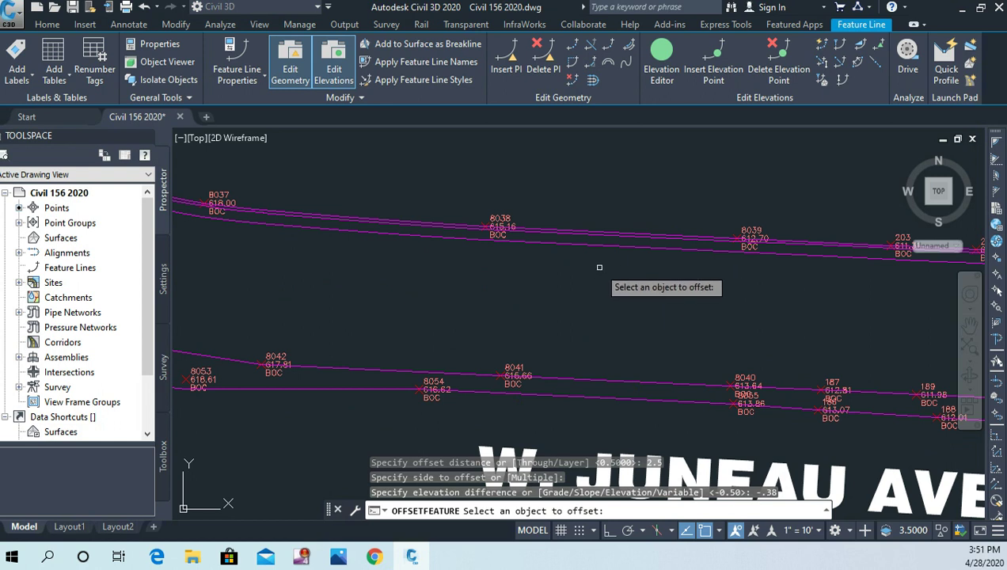
pyautogui.scroll(-5, 600, 267)
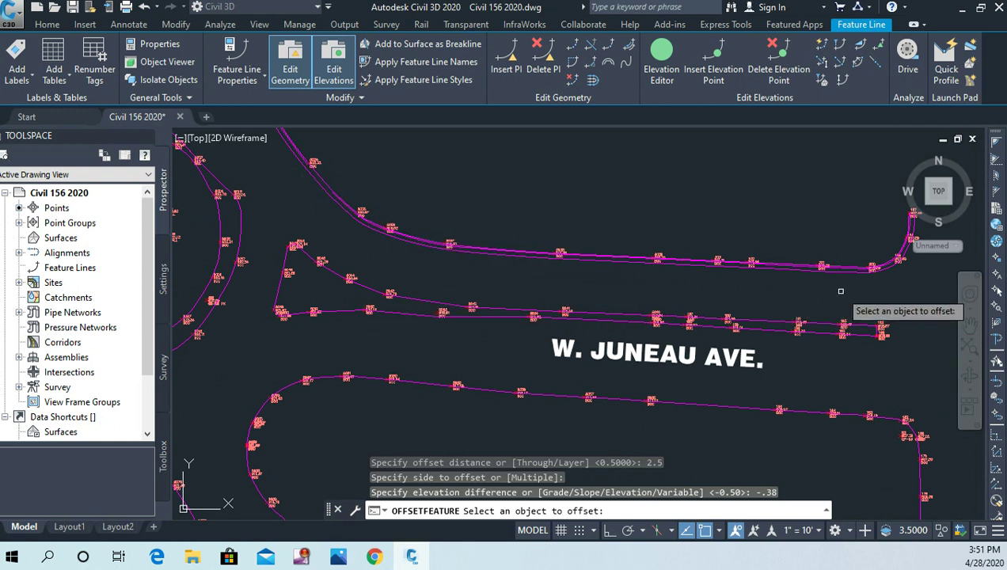
pyautogui.scroll(-2, 721, 300)
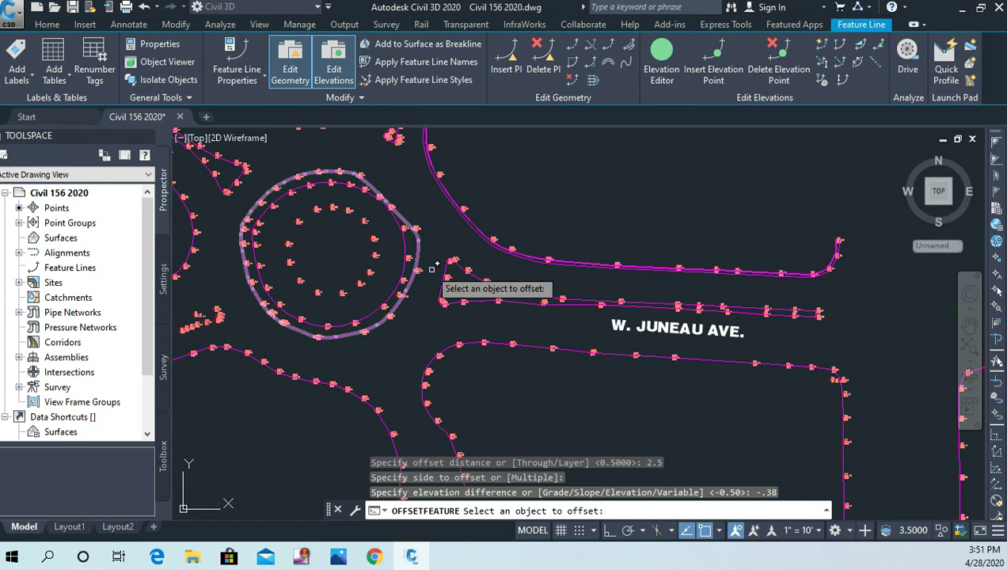